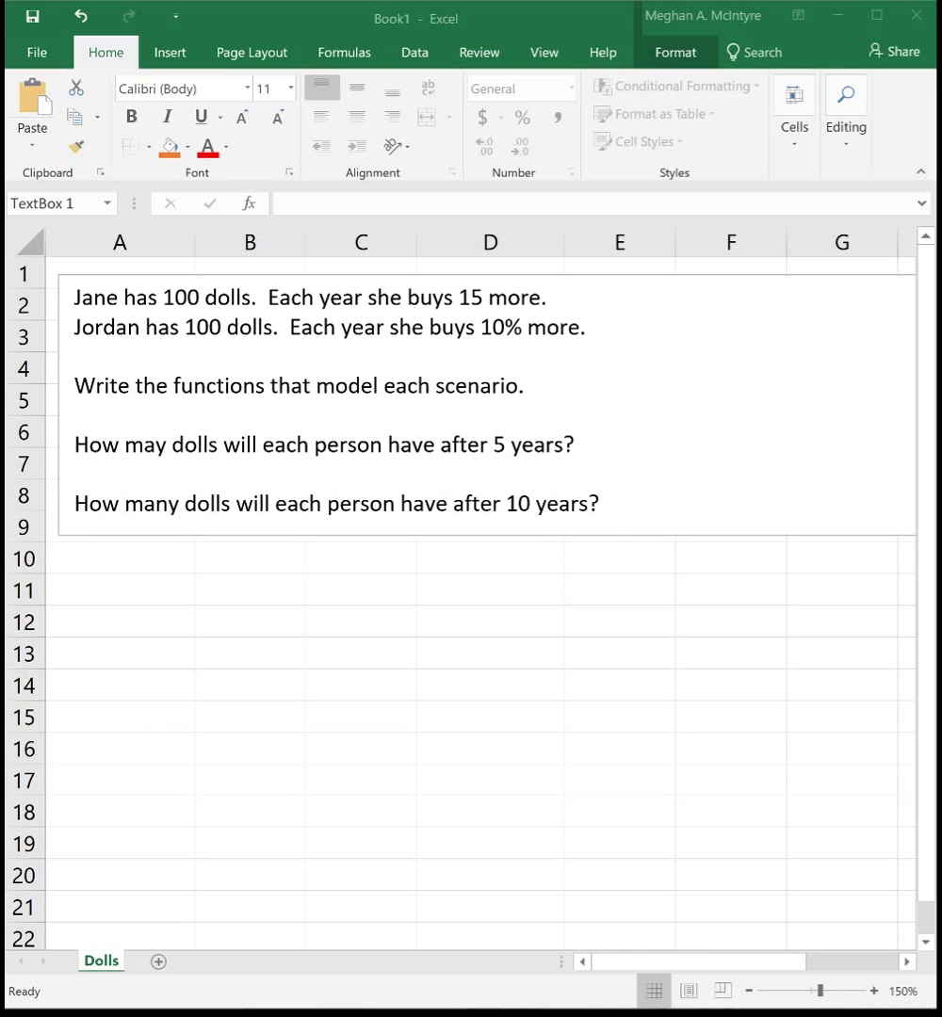
- Enter the linear growth function "J = 15y + 100" as text in cell A11
left_click(132, 588)
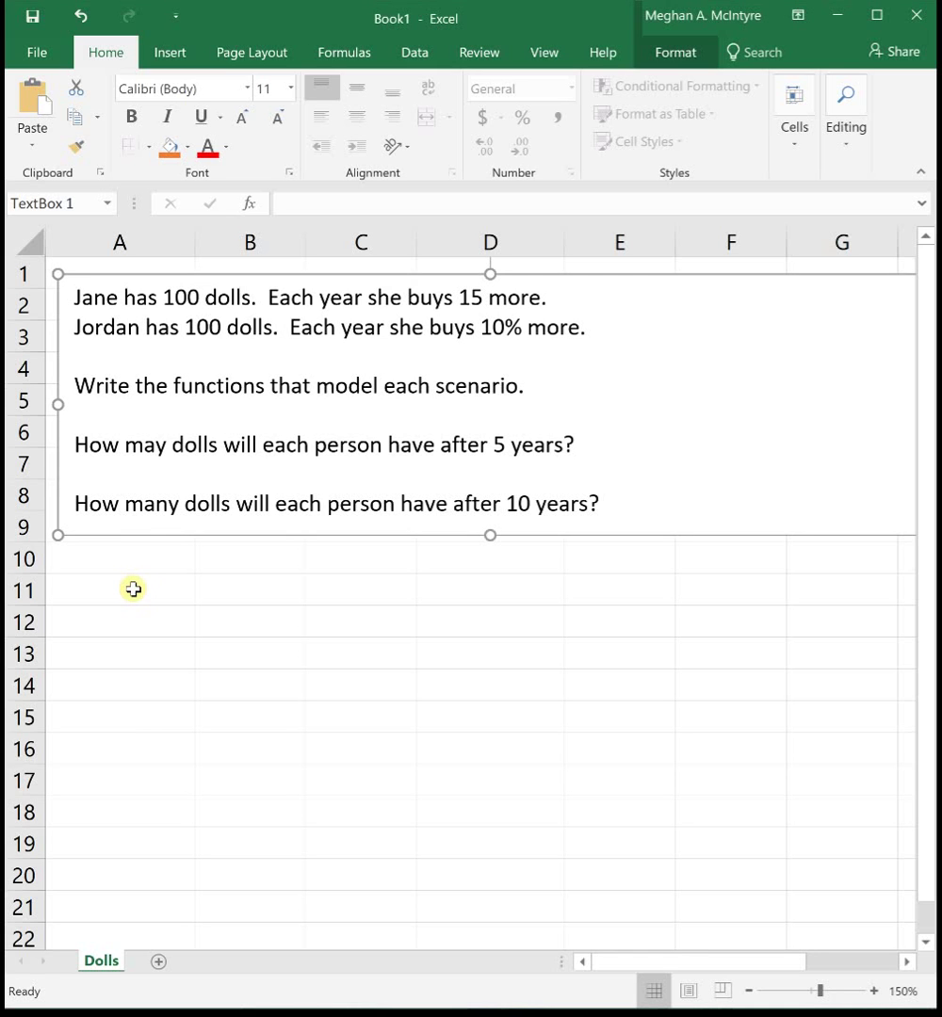
left_click(133, 588)
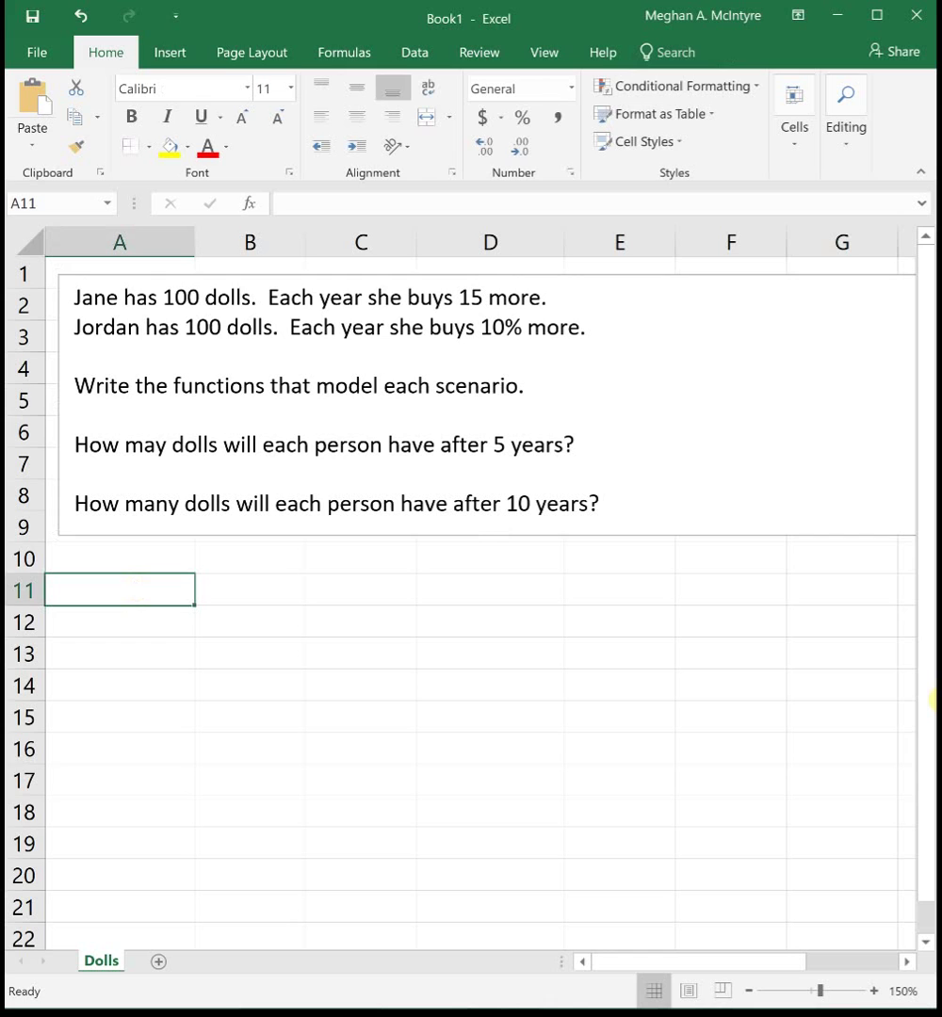
type("J")
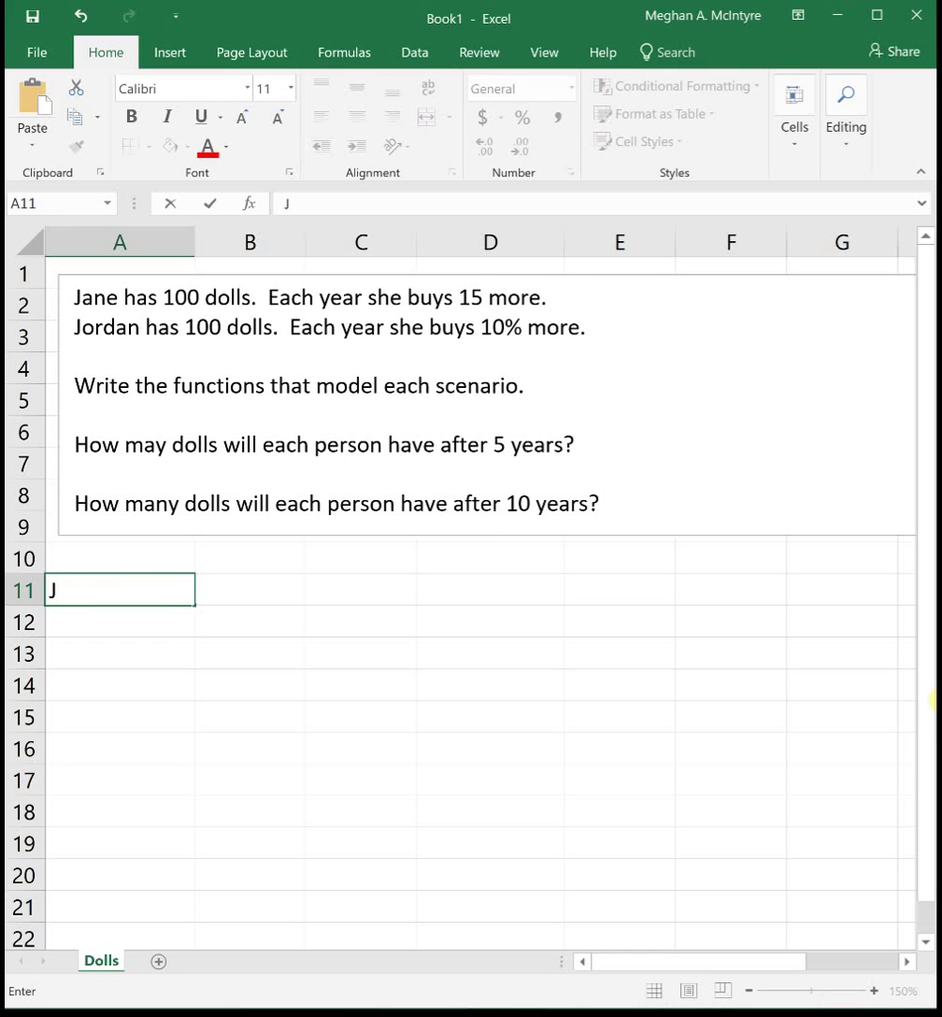
type(" = 15y + 100")
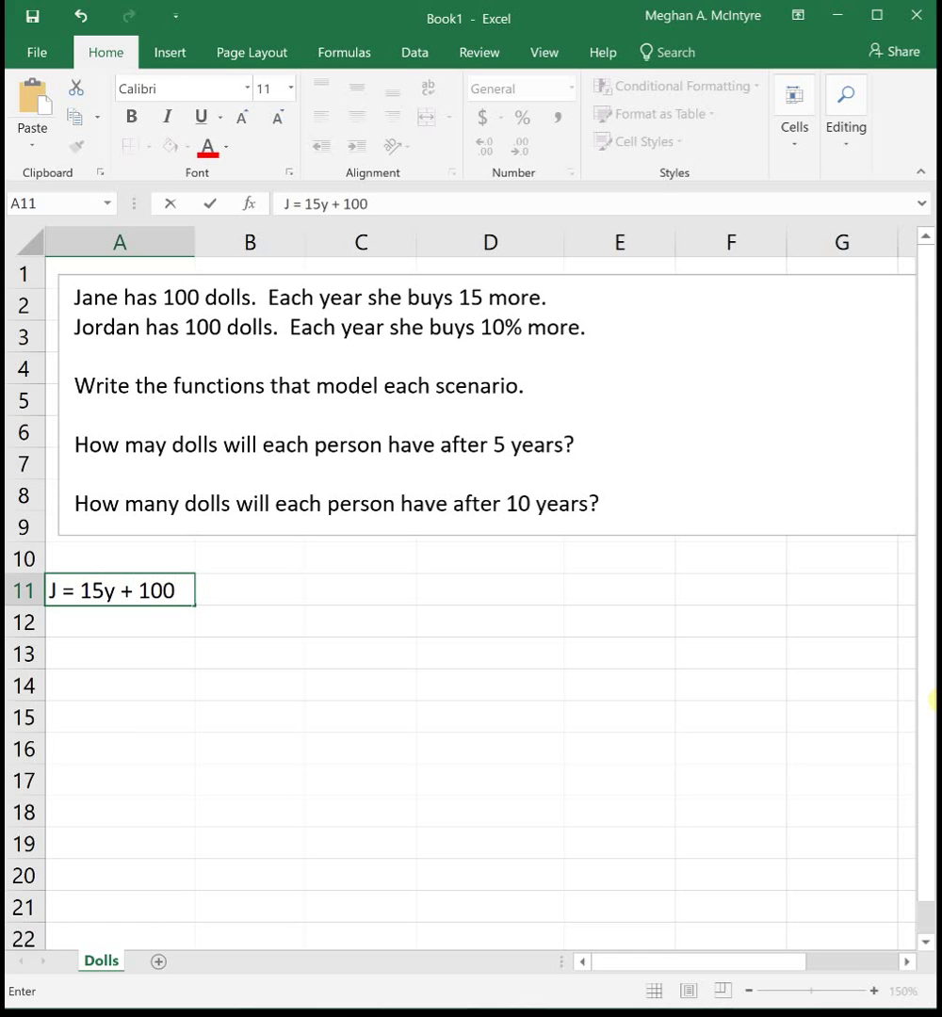
key("Return")
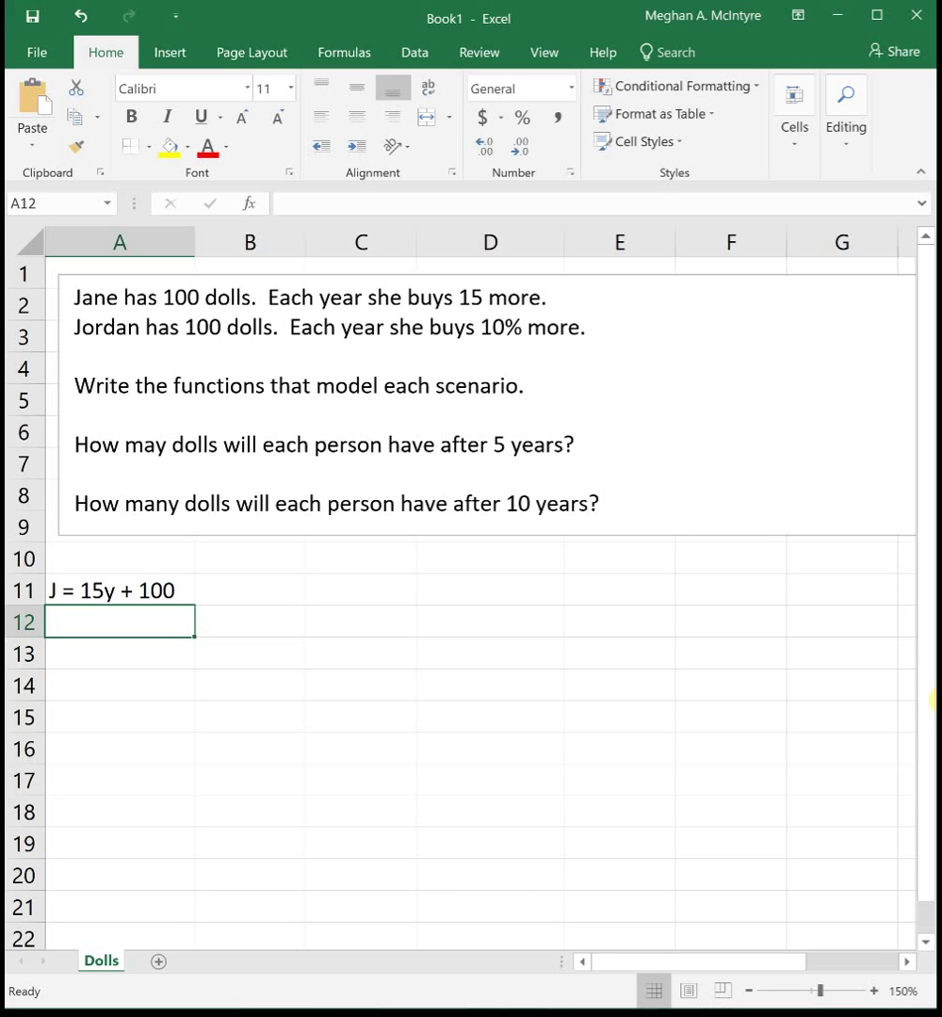
- Enter the exponential growth function "D = 100*(1+0.10)^y" as text in cell A12
key("Up")
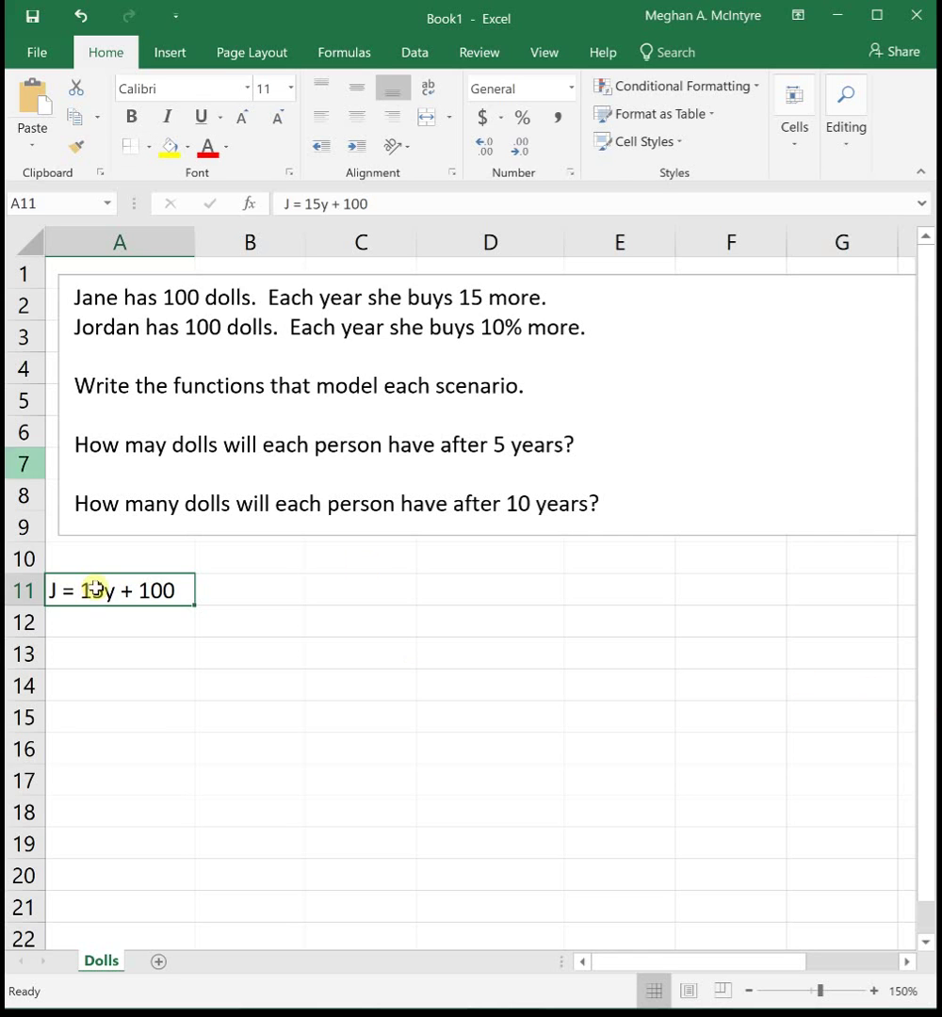
left_click(99, 622)
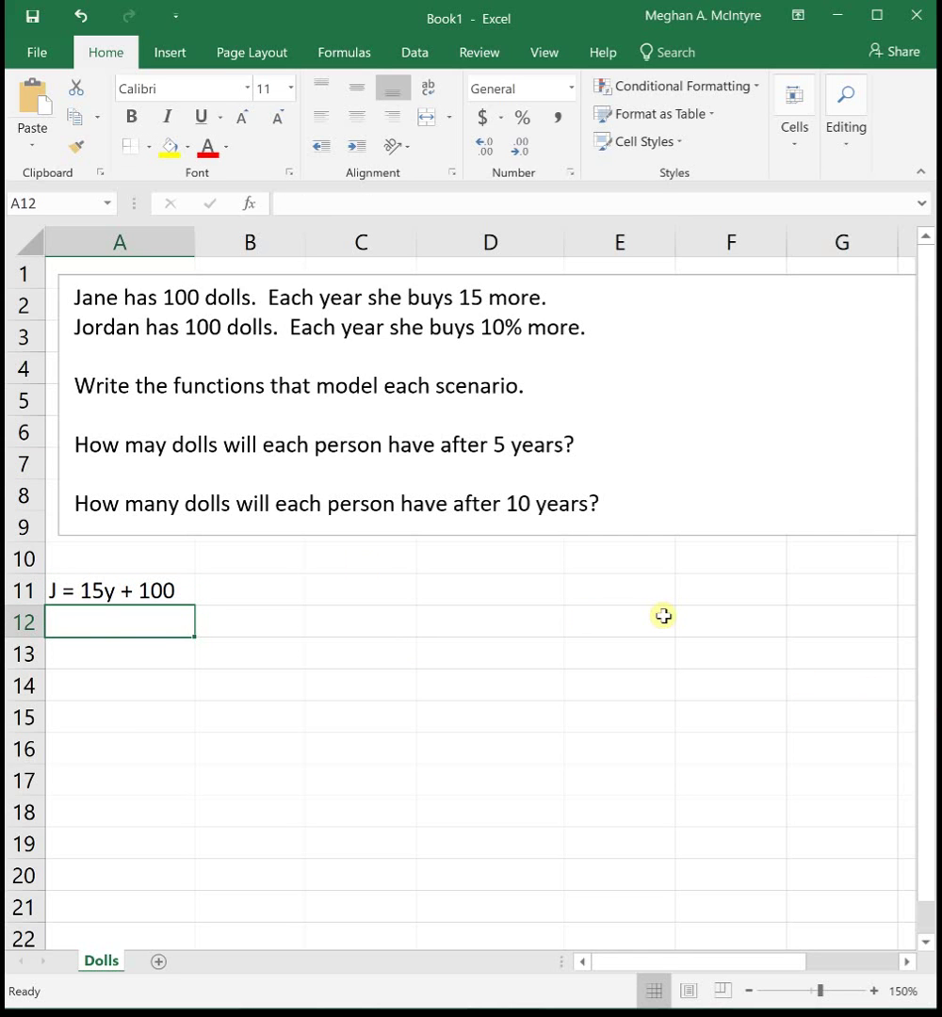
type("D")
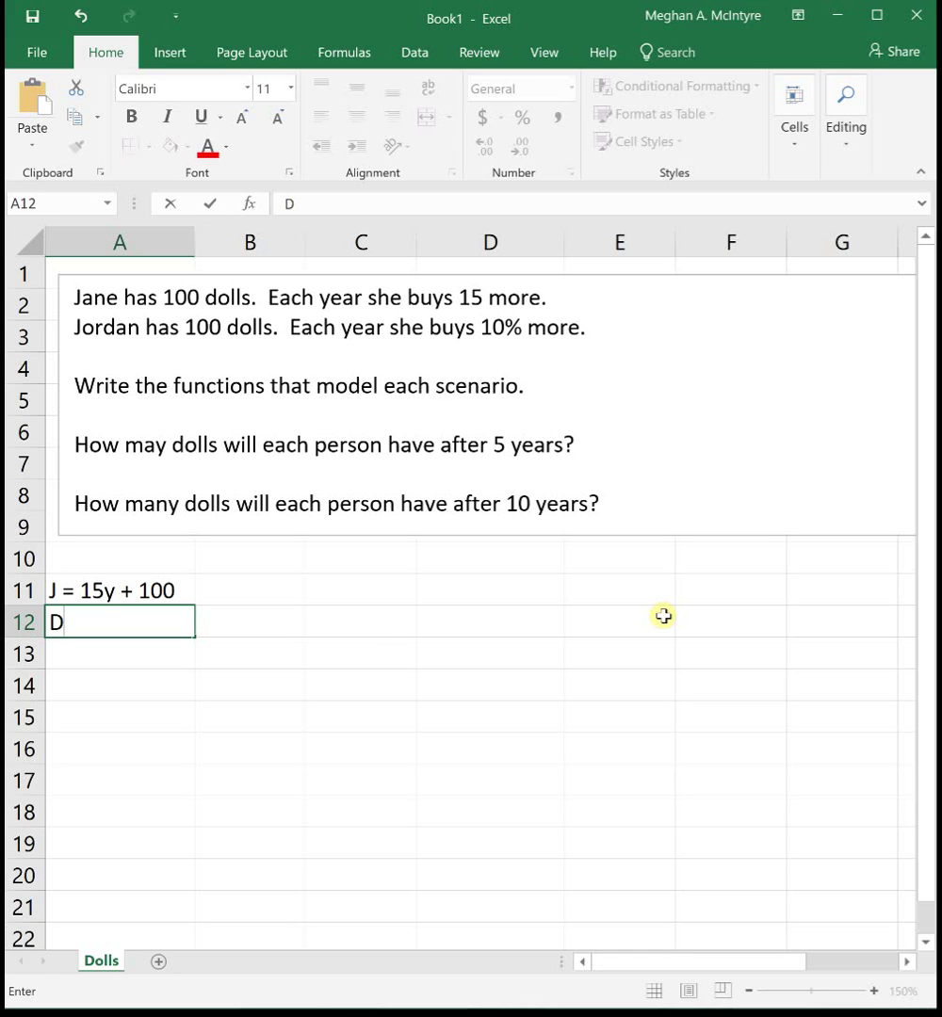
type(" =")
type("100*")
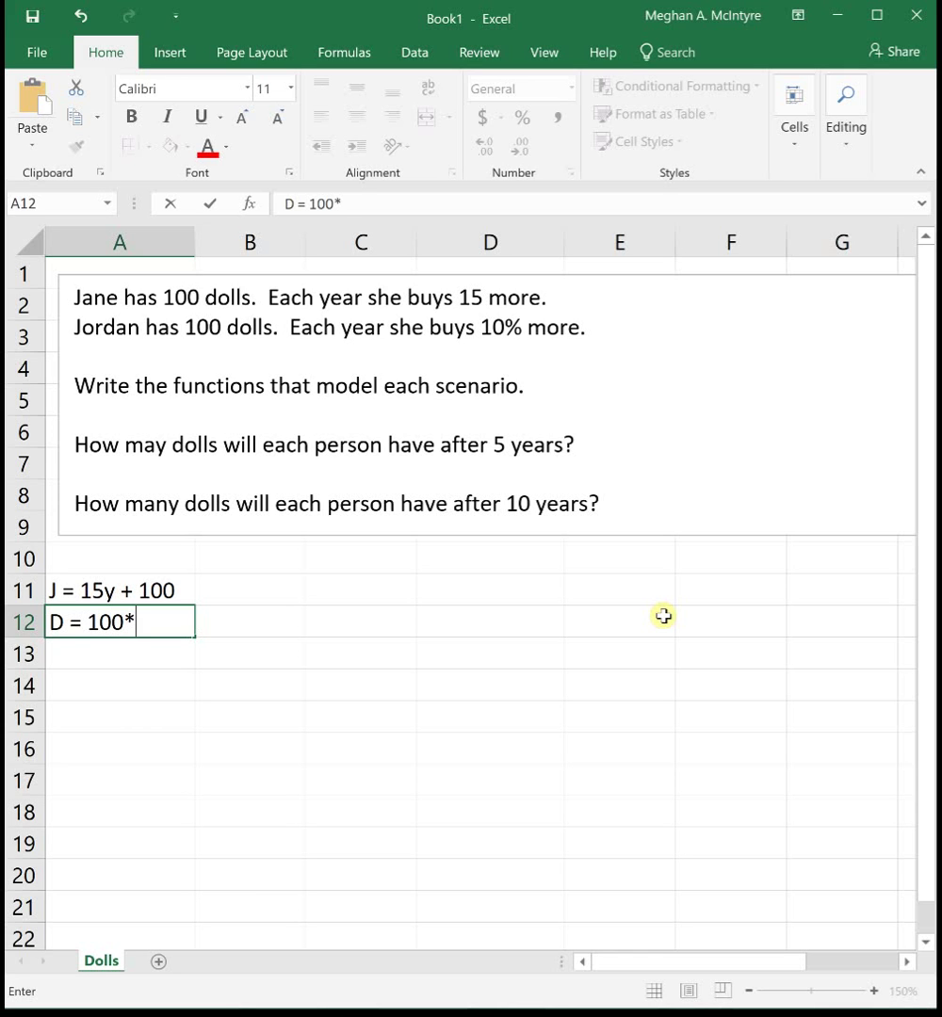
type("(1+0.10")
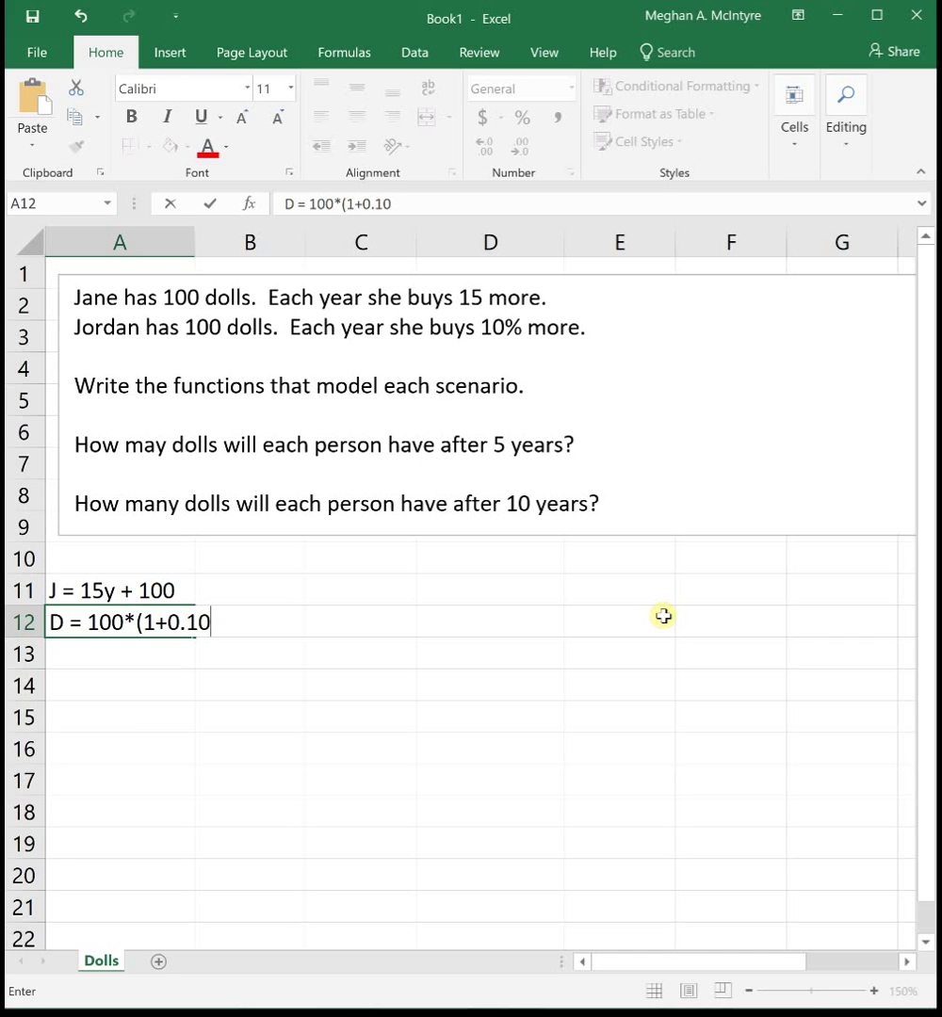
type(")^y")
key("Return")
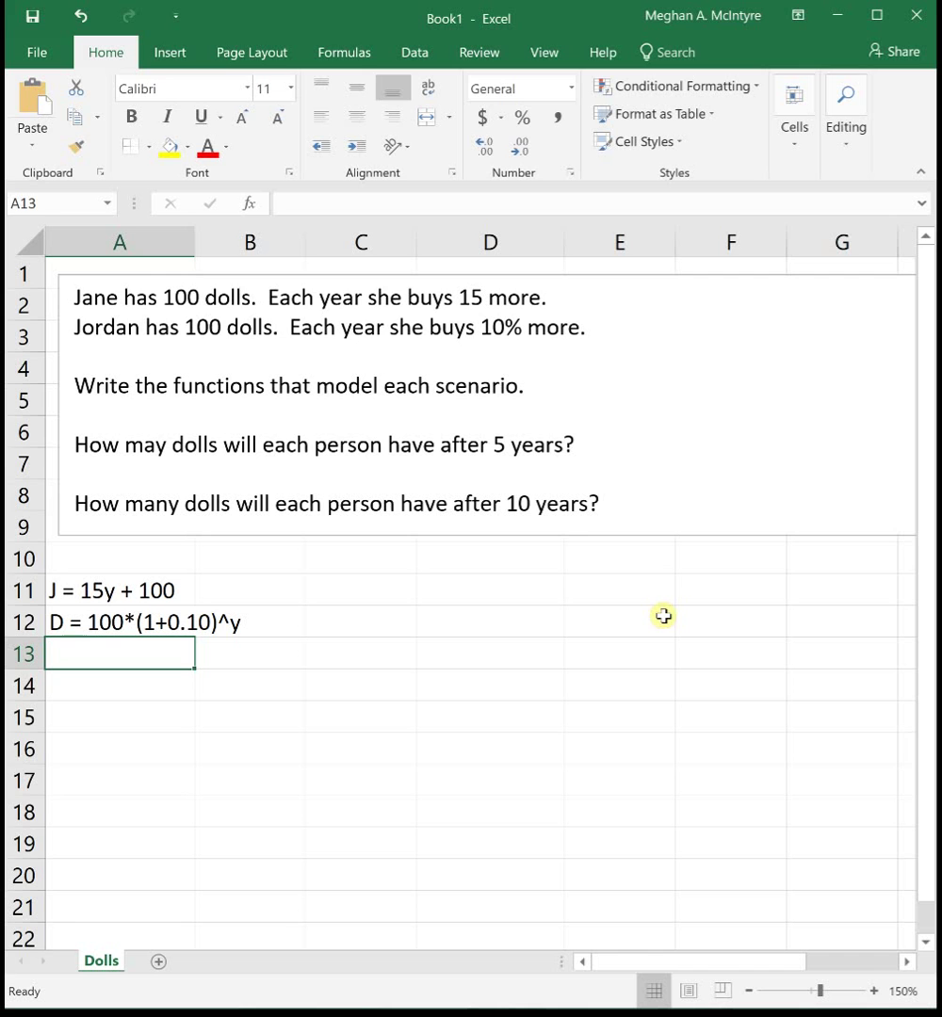
- Correct the typo "may" to "many" in the 5-year question of the problem text box
left_click(160, 449)
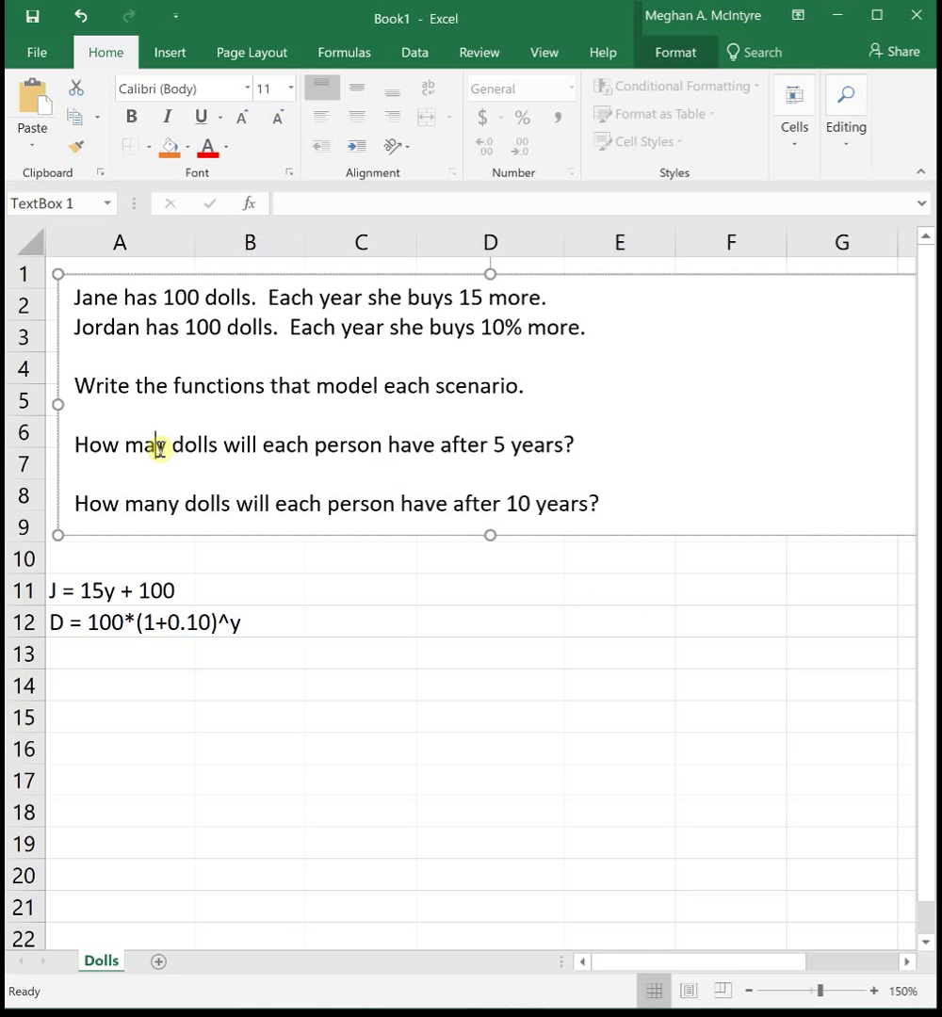
type("n")
- Head the table in A14:C14 with Years and the two doll owners' first names, each with an added s
left_click(151, 685)
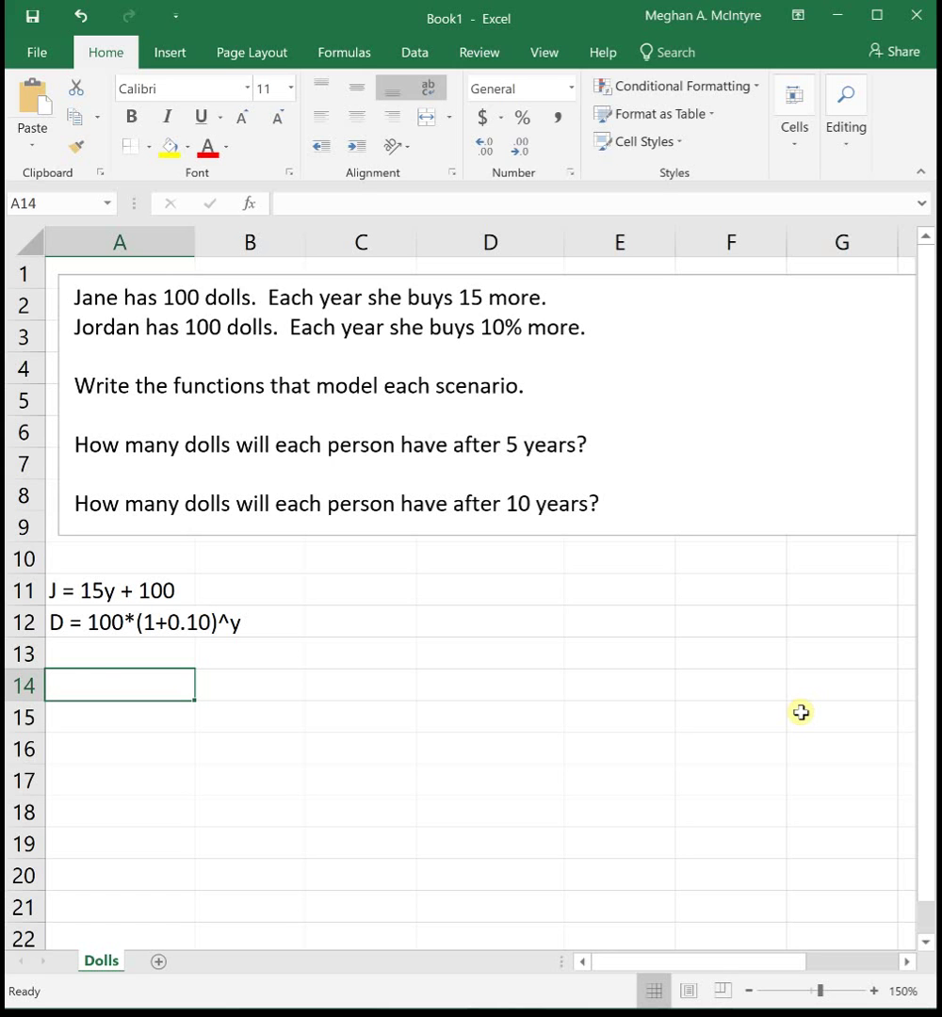
type("Years")
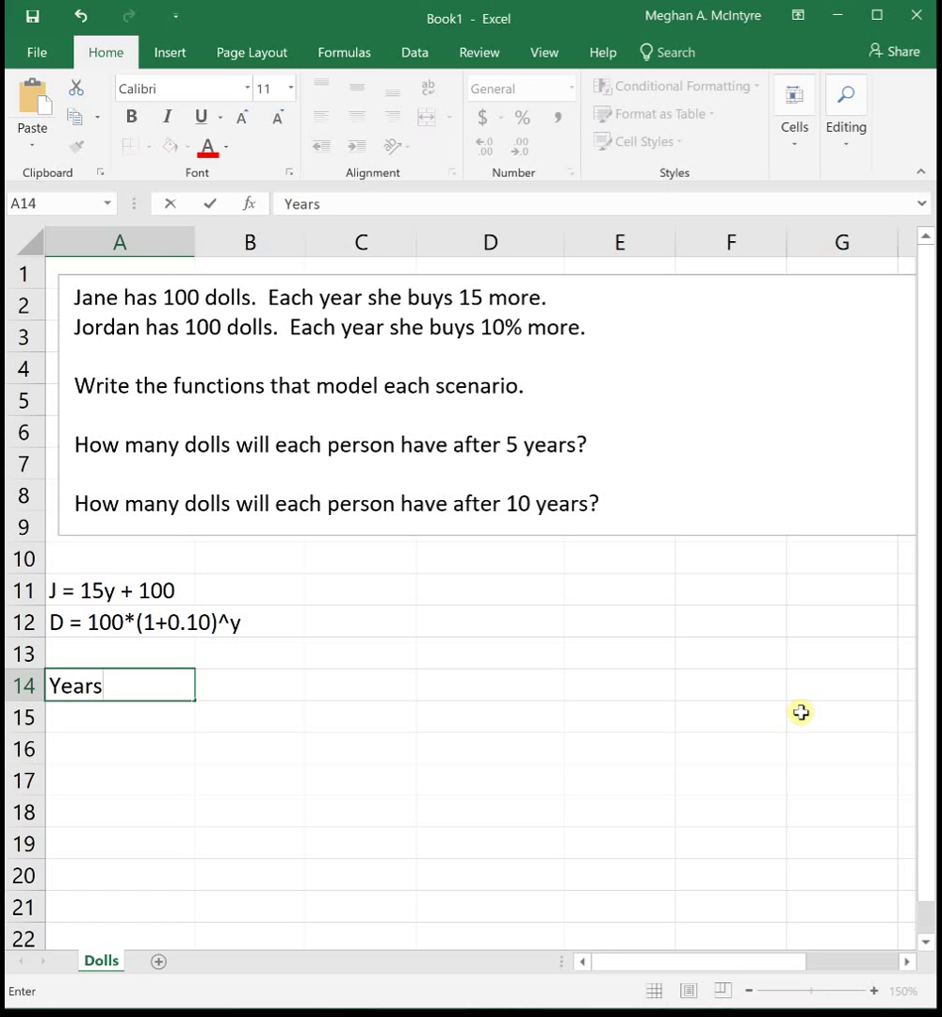
key("Tab")
type("Janes")
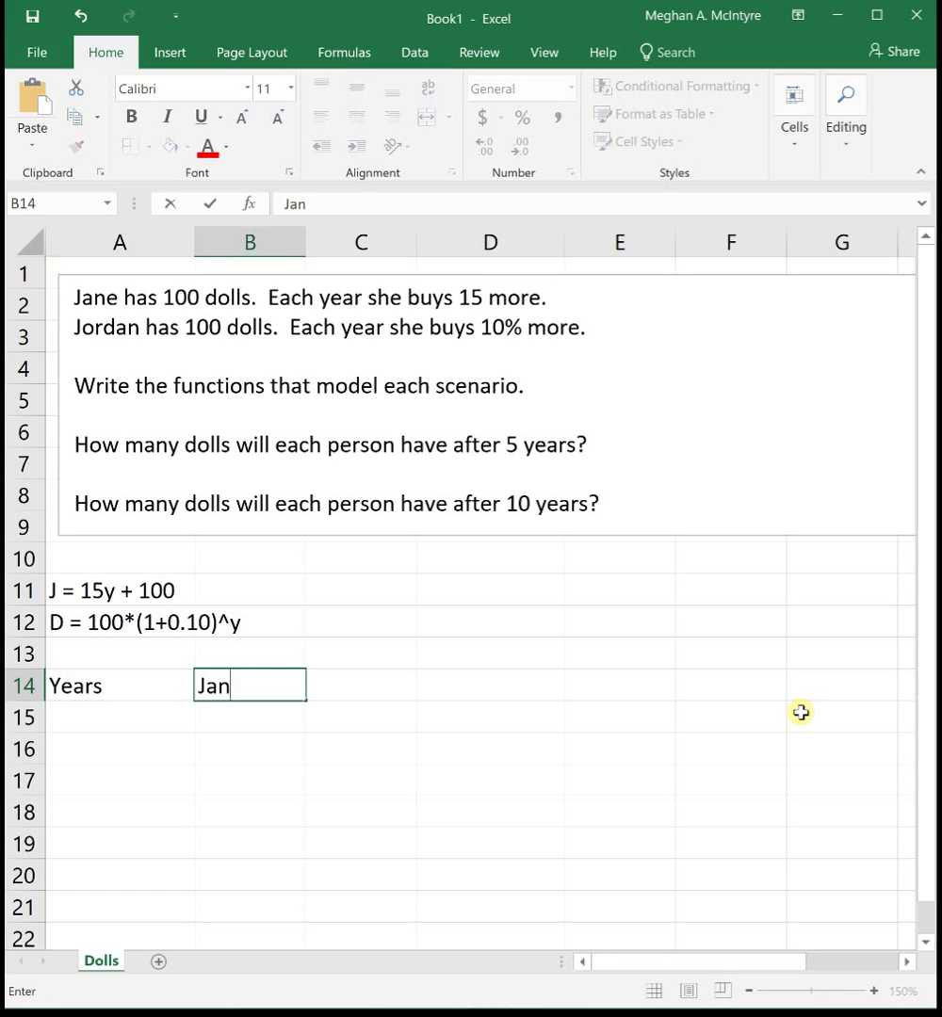
key("Tab")
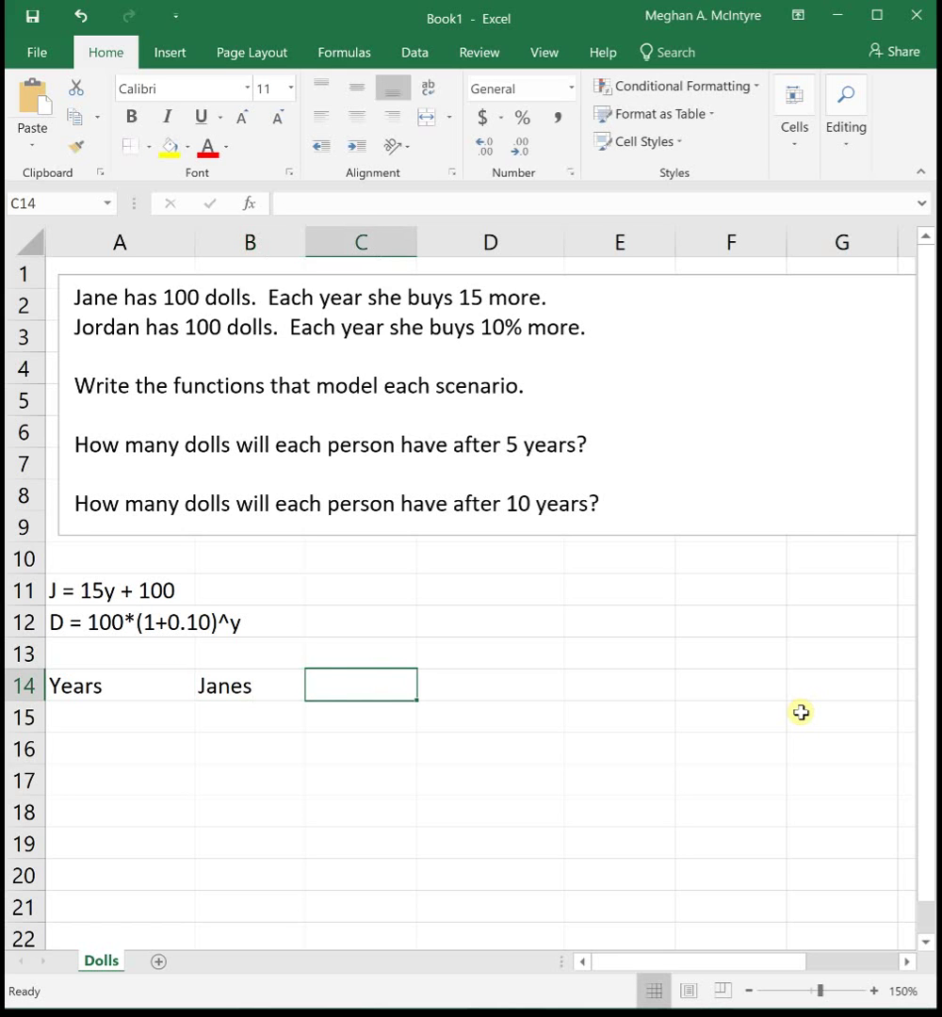
type("Jordans")
key("Down")
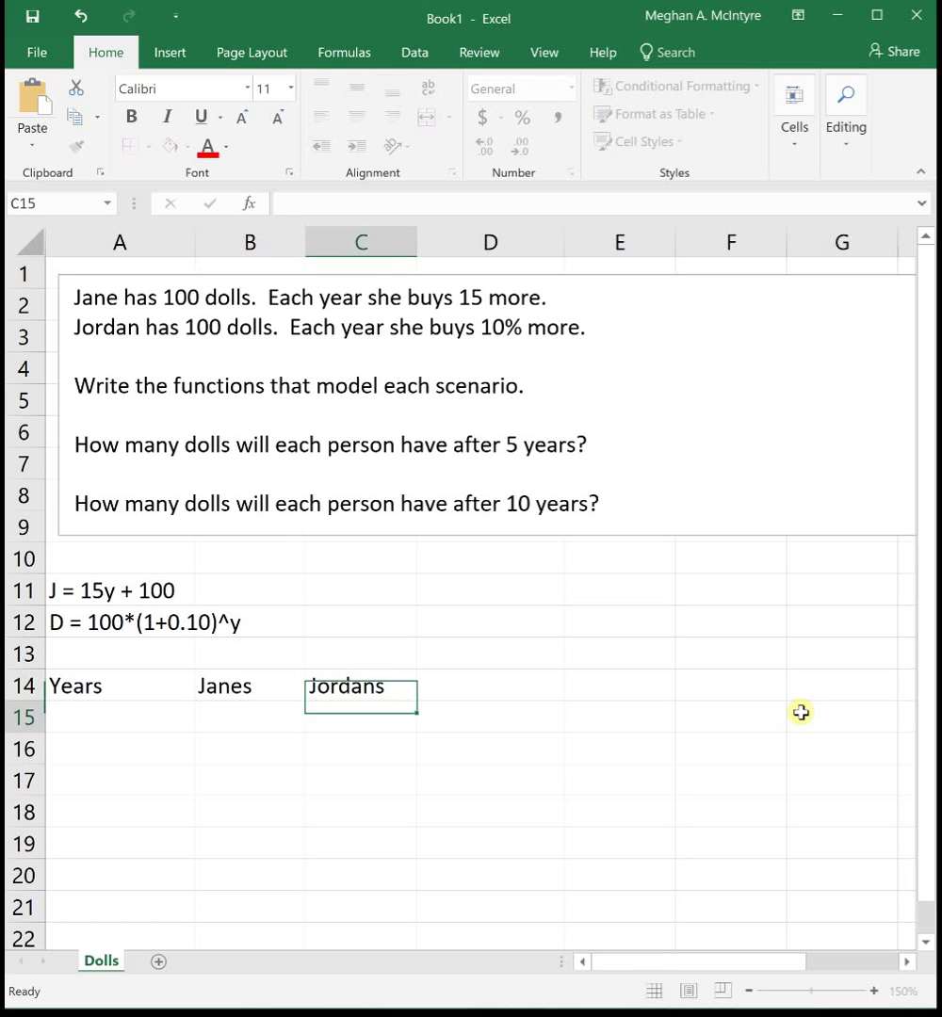
- List the years 0 through 15 down the Years column in cells A15 to A30
key("Left")
key("Left")
scroll(800, 713, "down", 4)
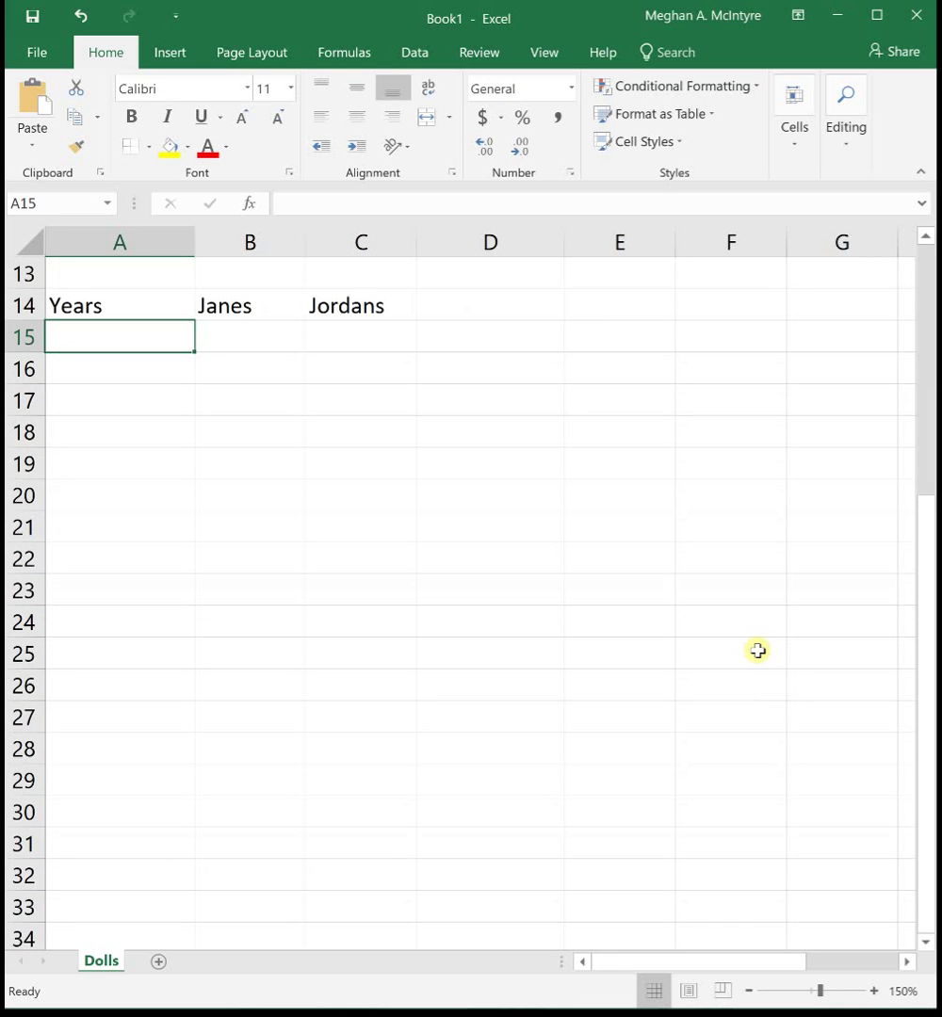
type("0")
key("Return")
type("1")
key("Return")
type("2 3")
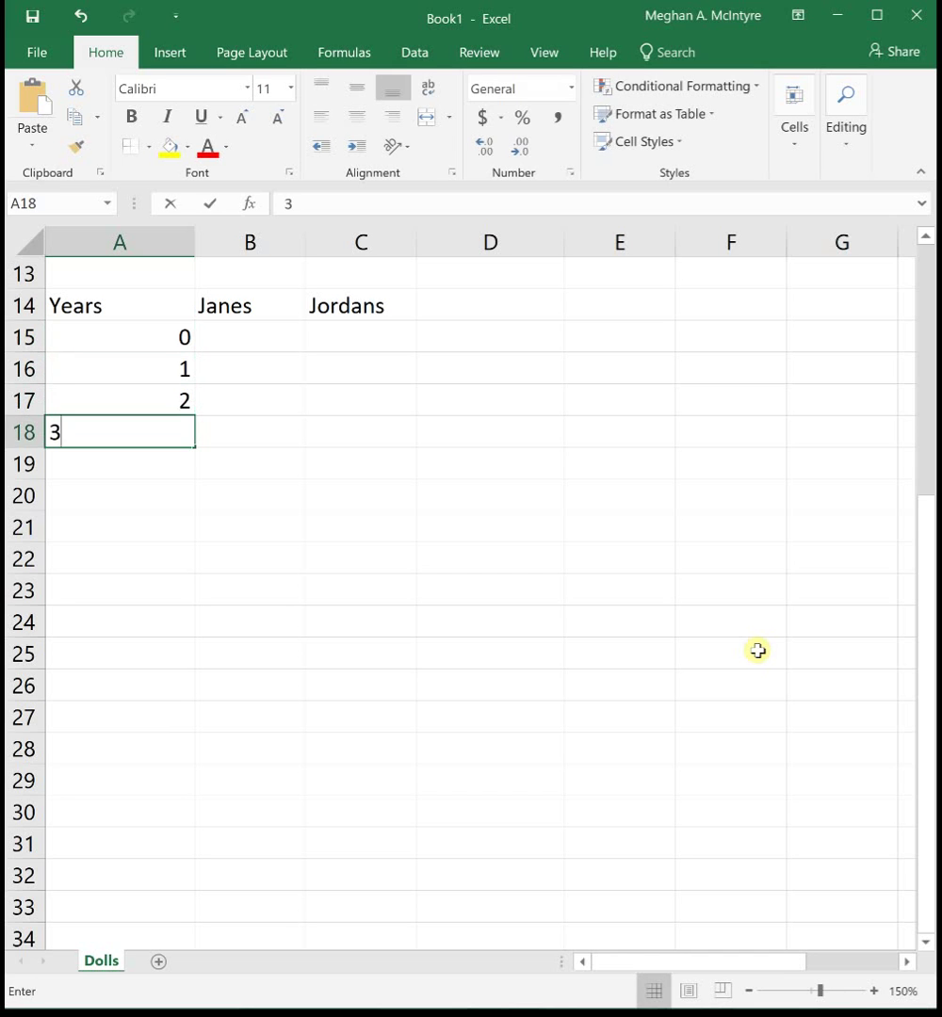
key("Return")
type("4 5")
key("Return")
type("6")
key("Return")
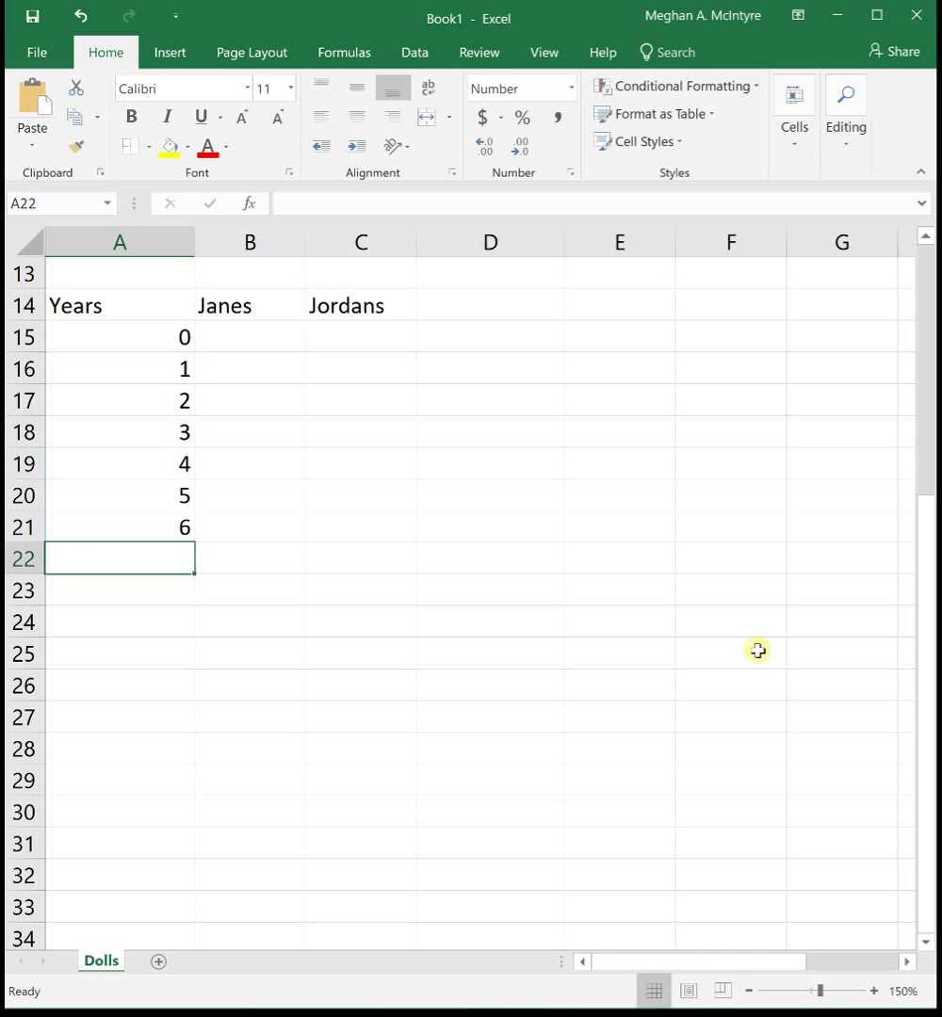
type("7.0")
key("Return")
type("8")
key("Return")
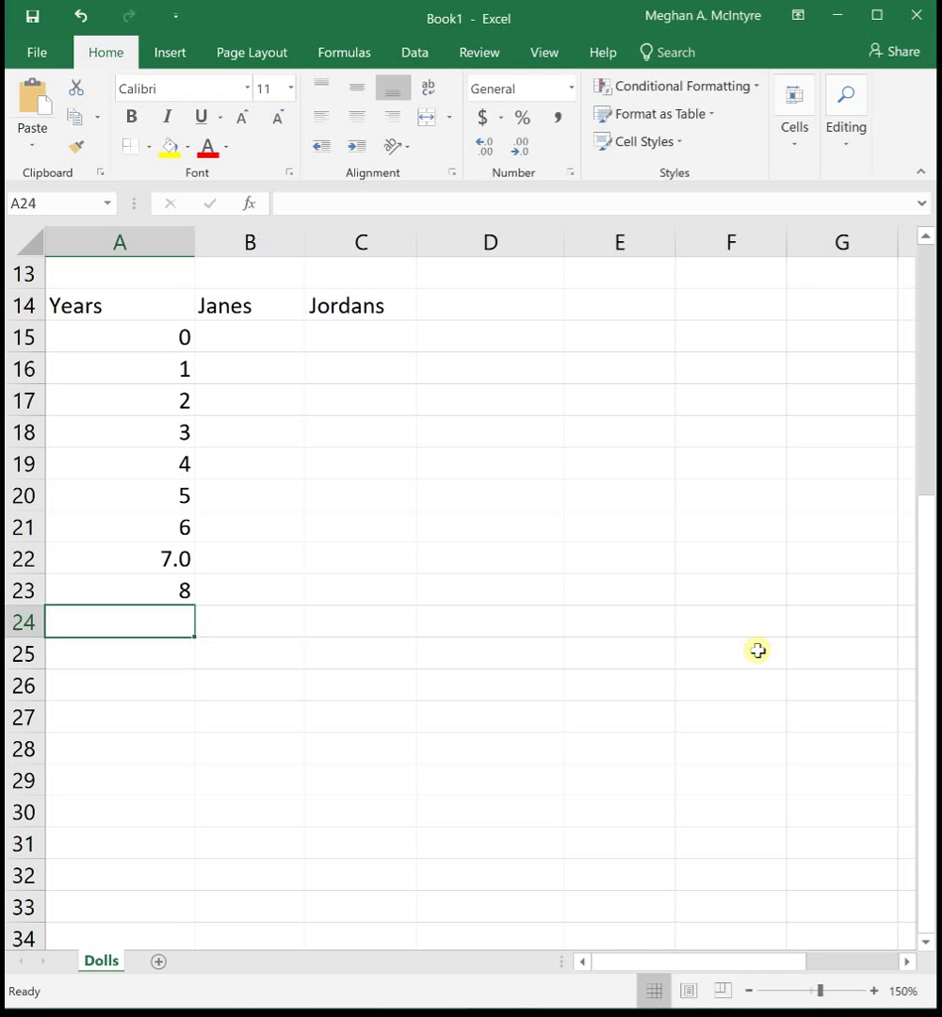
type("9")
key("Return")
type("10")
key("Return")
type("11")
key("Return")
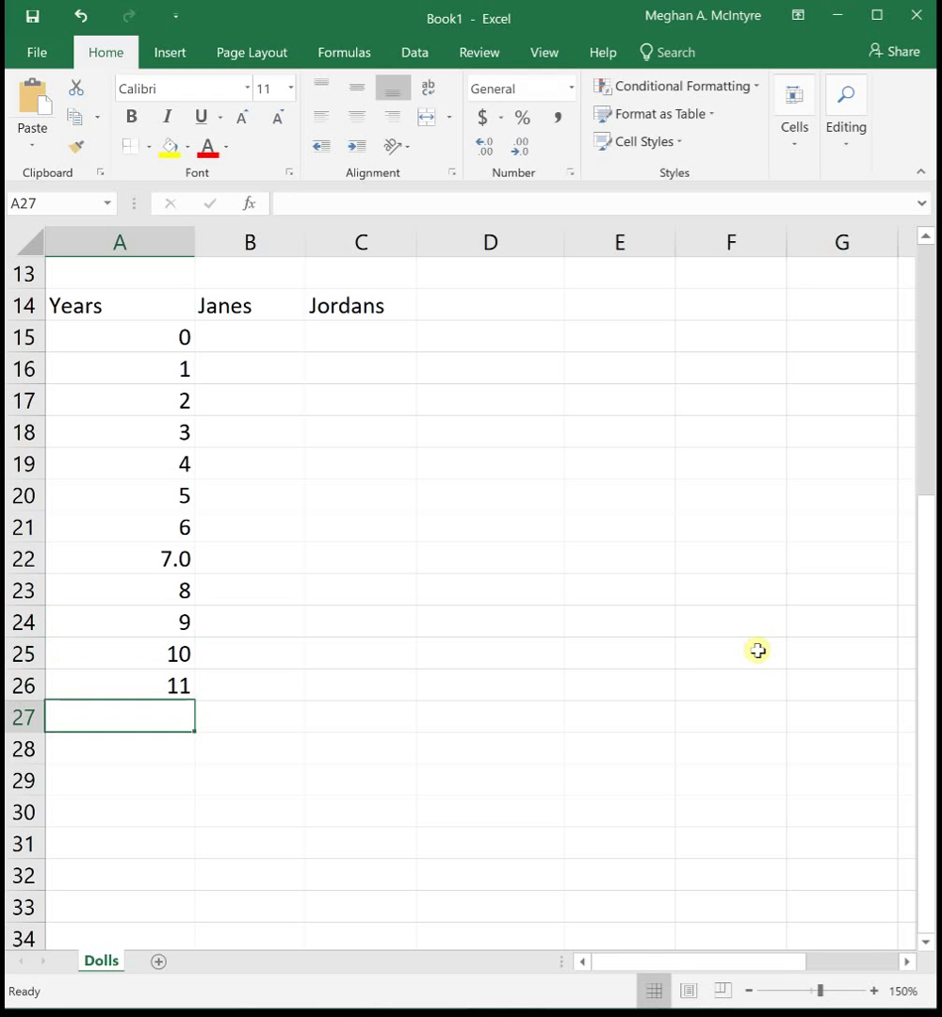
type("12")
key("Return")
type("13")
key("Return")
type("141")
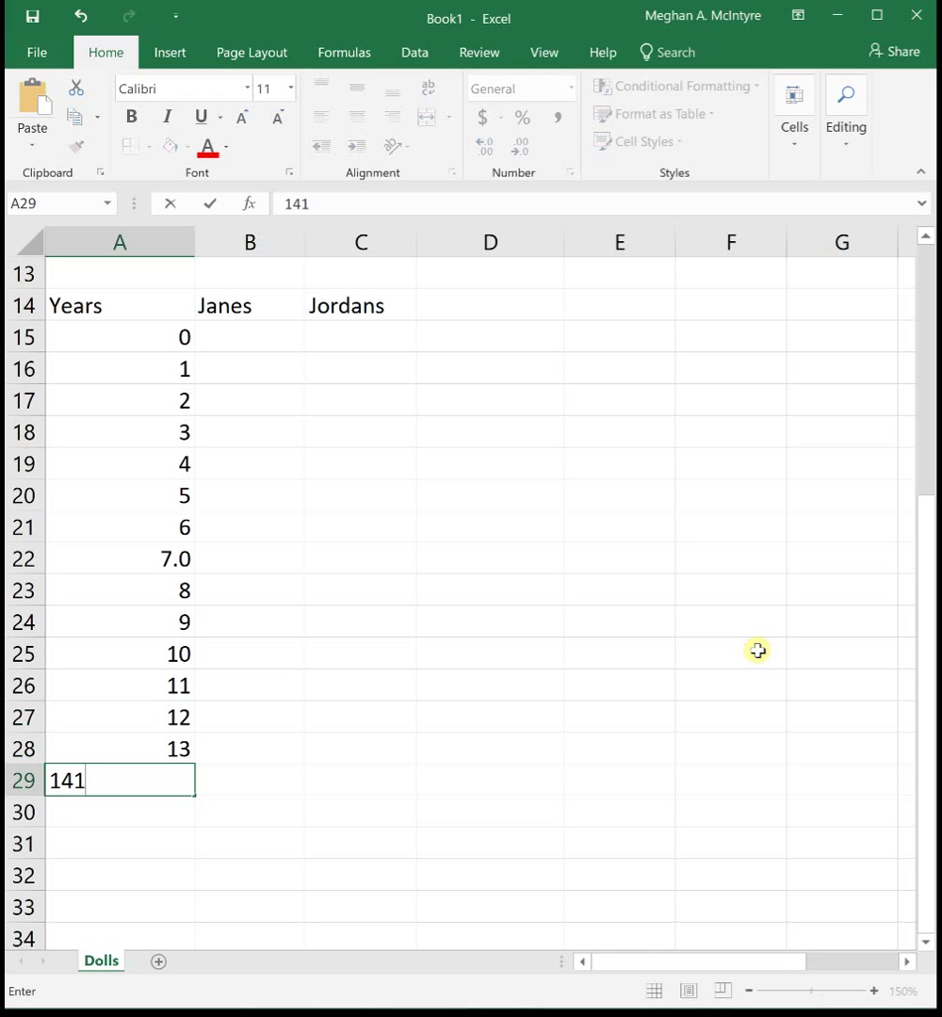
key("BackSpace")
key("Return")
type("15")
key("Return")
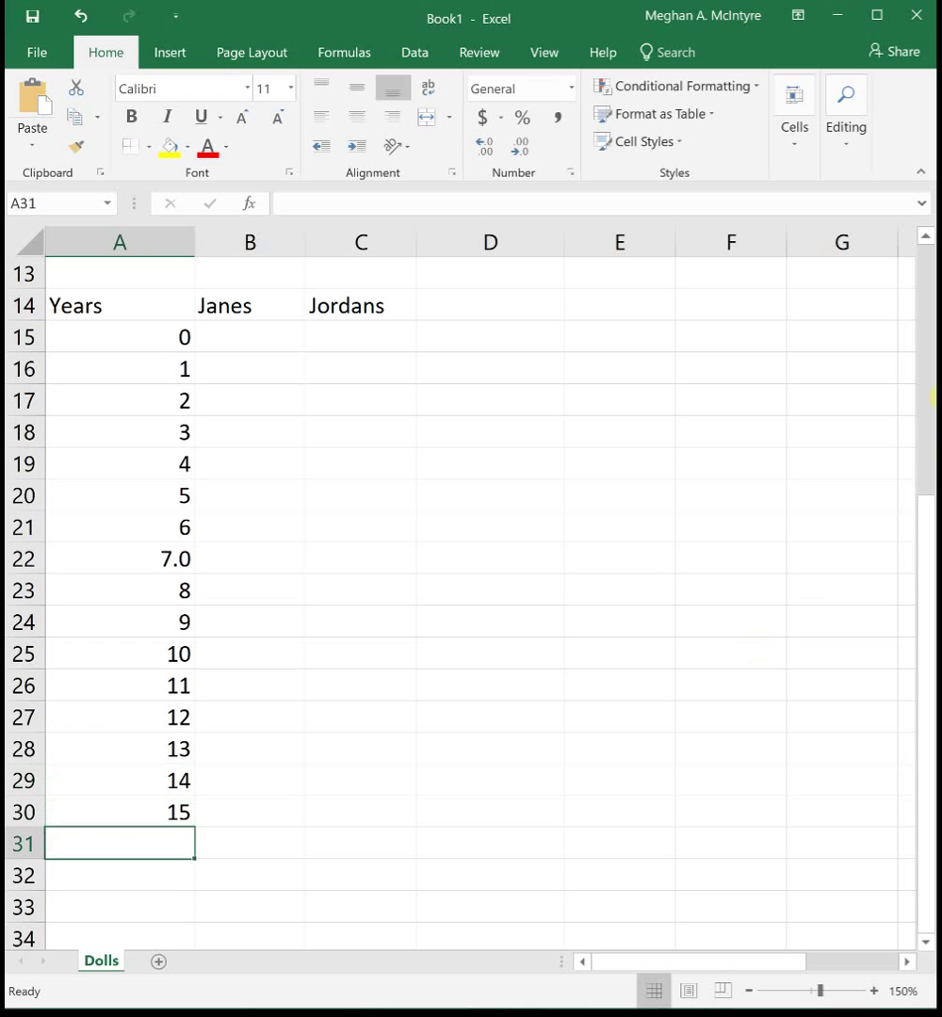
- Decrease the decimal places of the year 7 in A22 so it displays as a whole number
left_click_drag(922, 551, 925, 499)
left_click(184, 623)
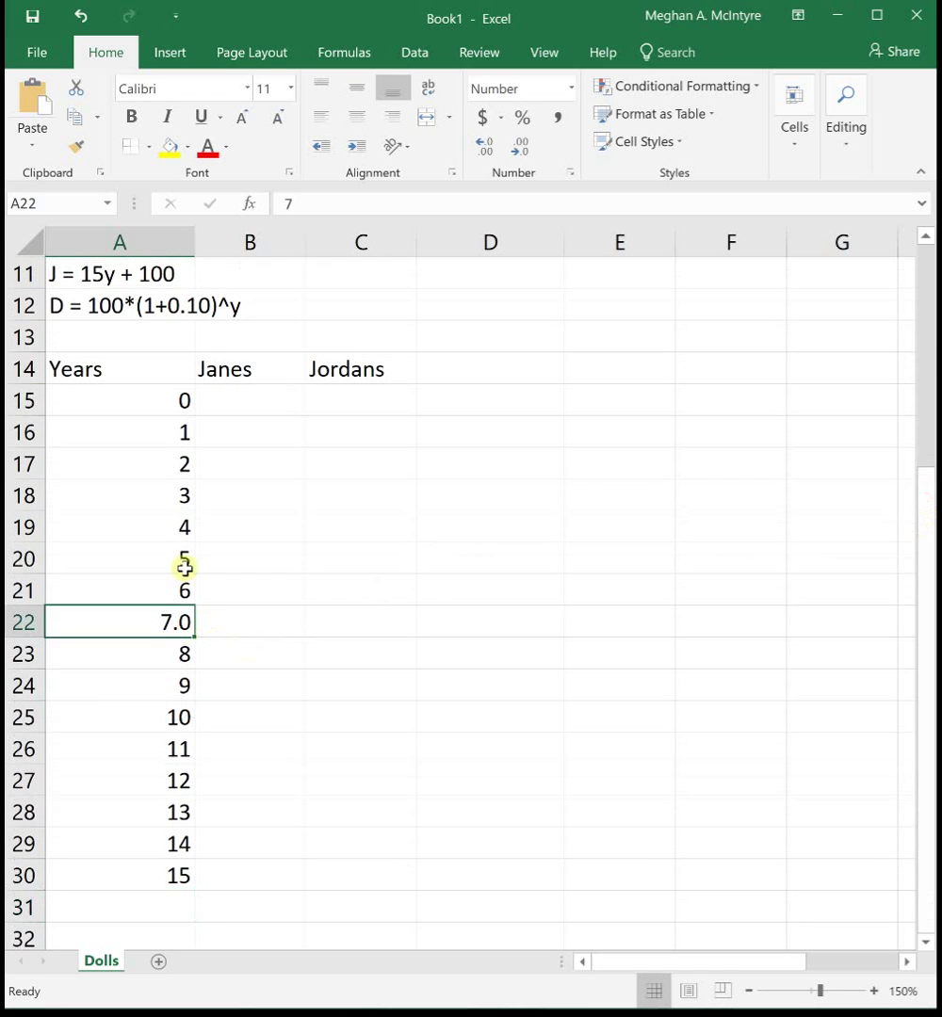
left_click(526, 151)
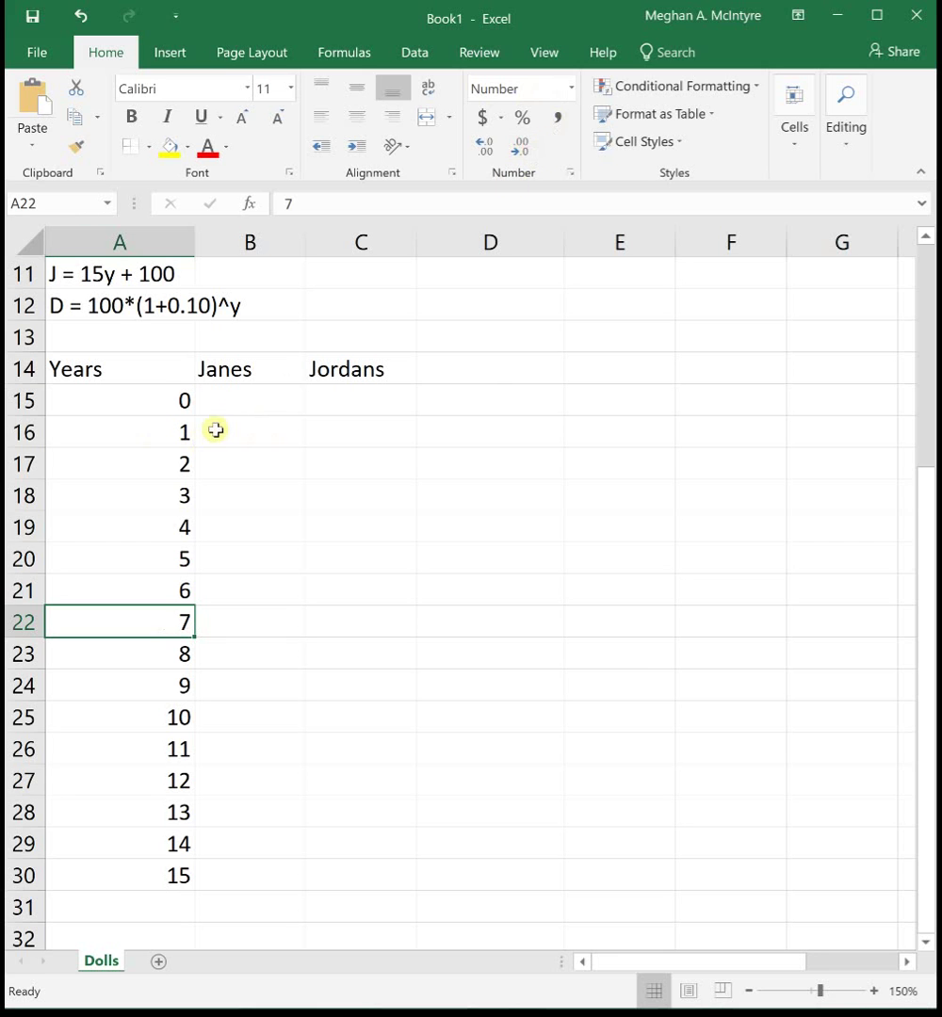
- Enter the linear formula =15*A15+100 in B15 and fill it down to B30
left_click(238, 401)
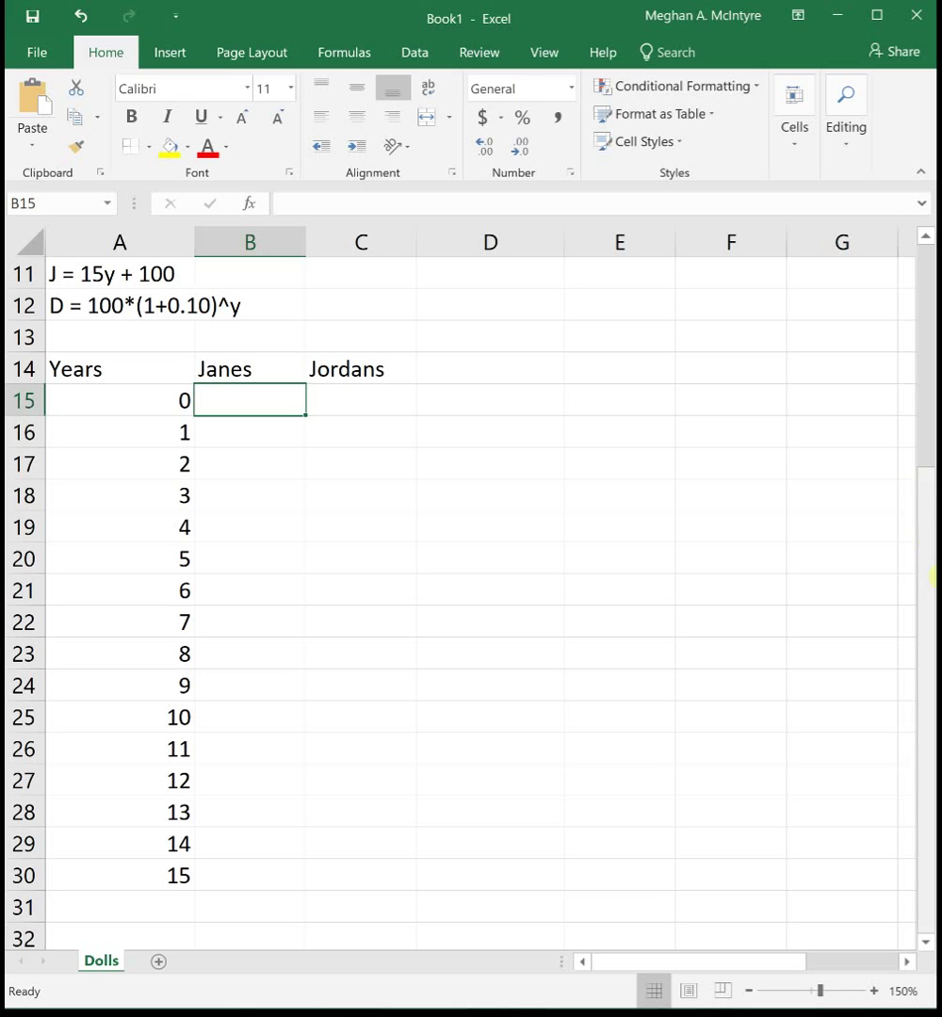
type("=")
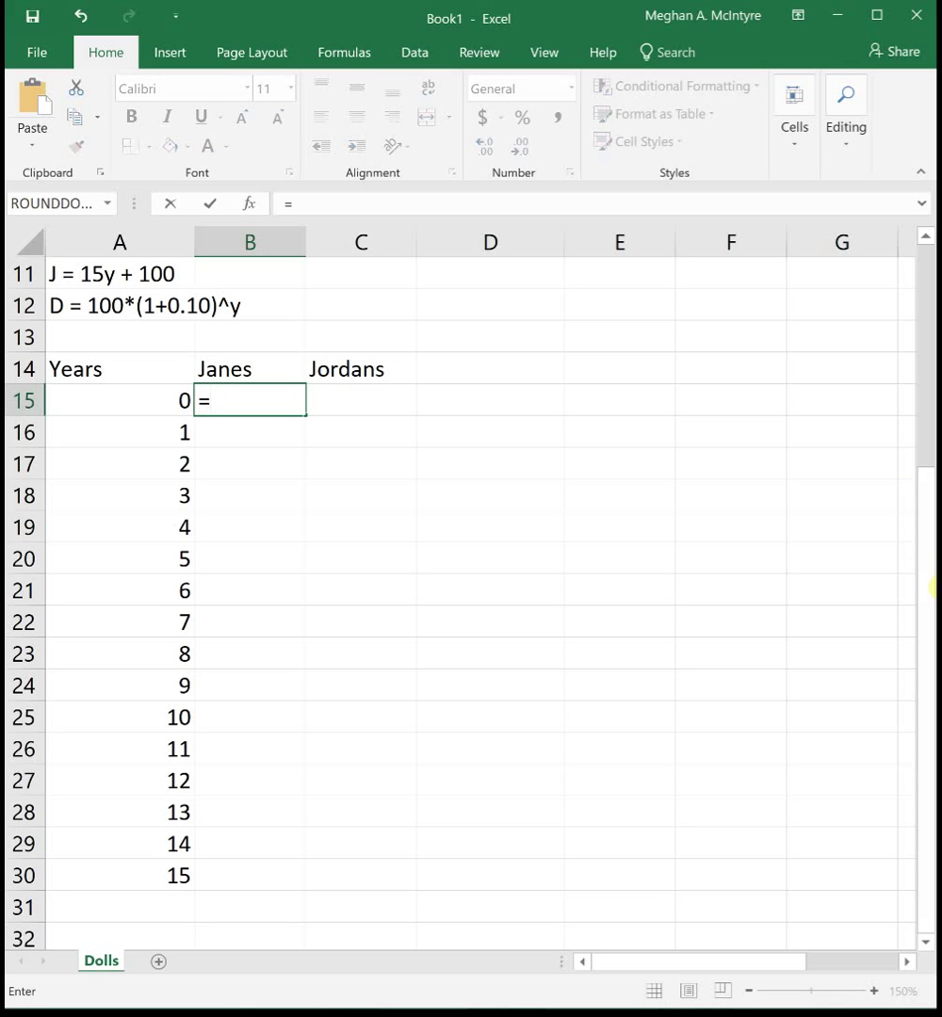
type("15*")
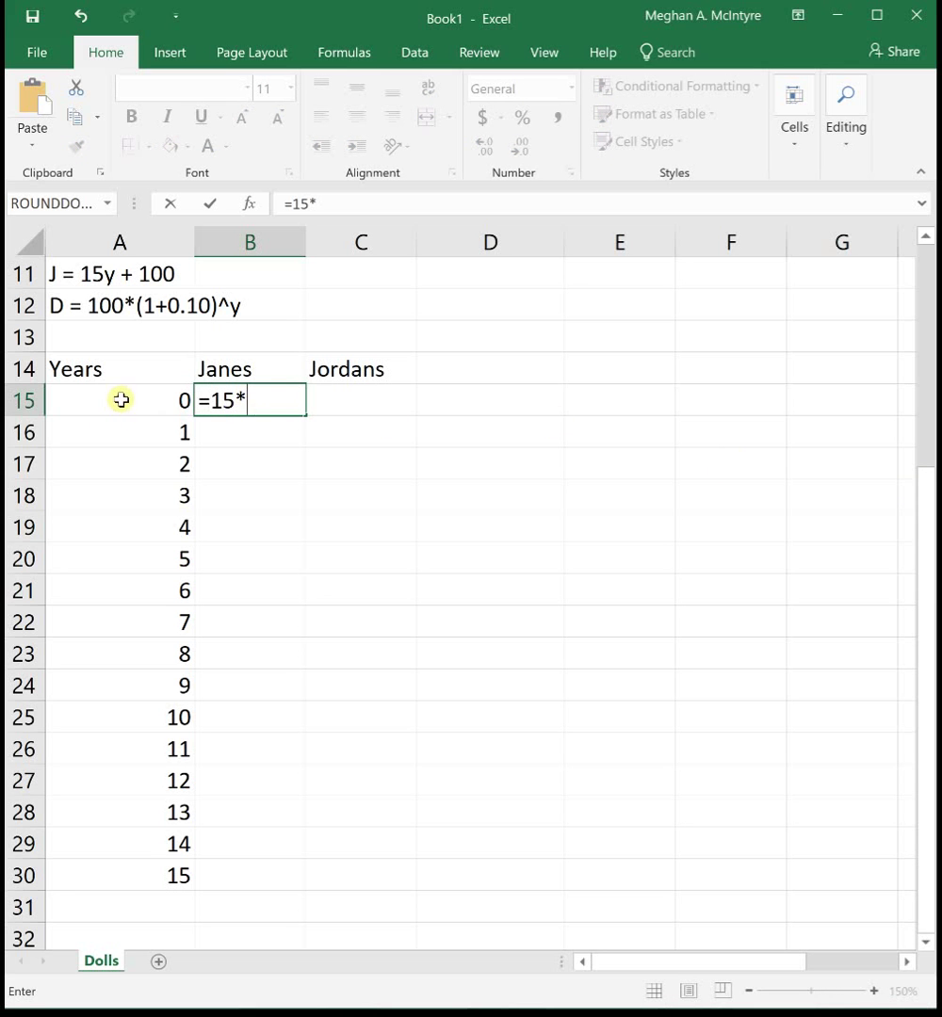
left_click(121, 399)
type("+100")
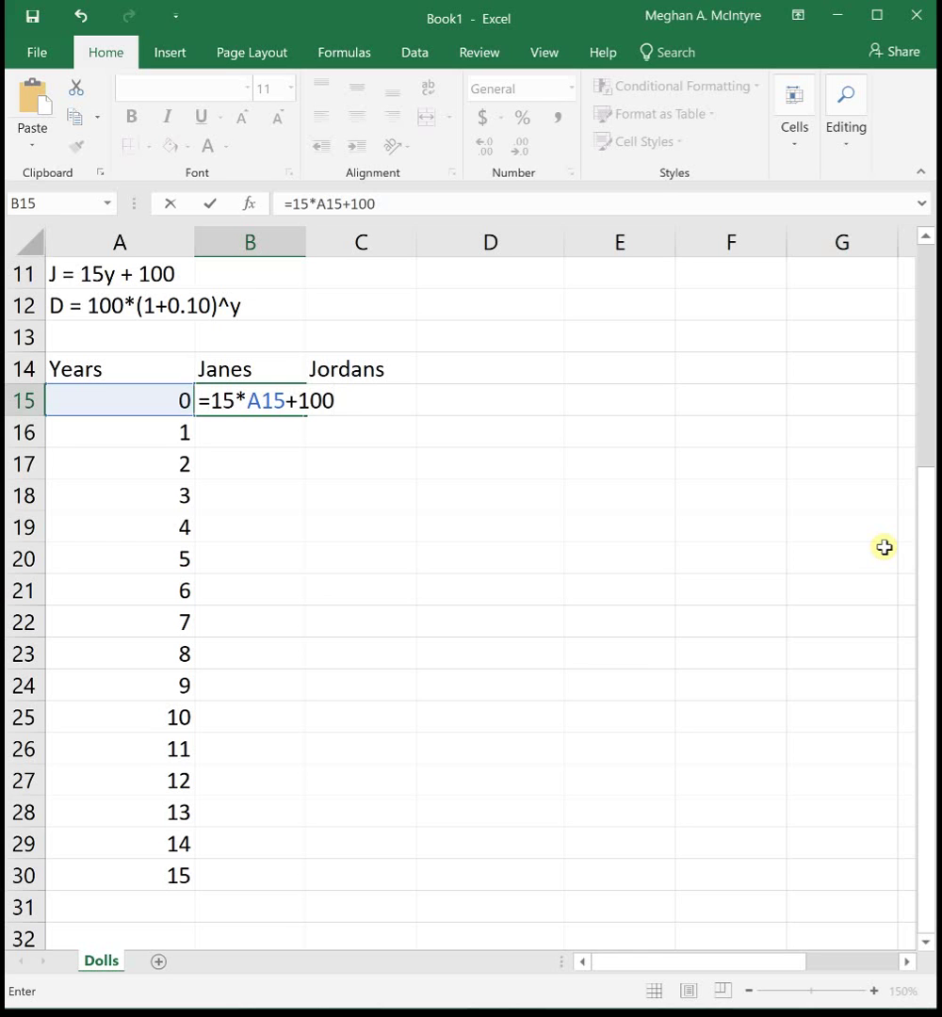
key("Return")
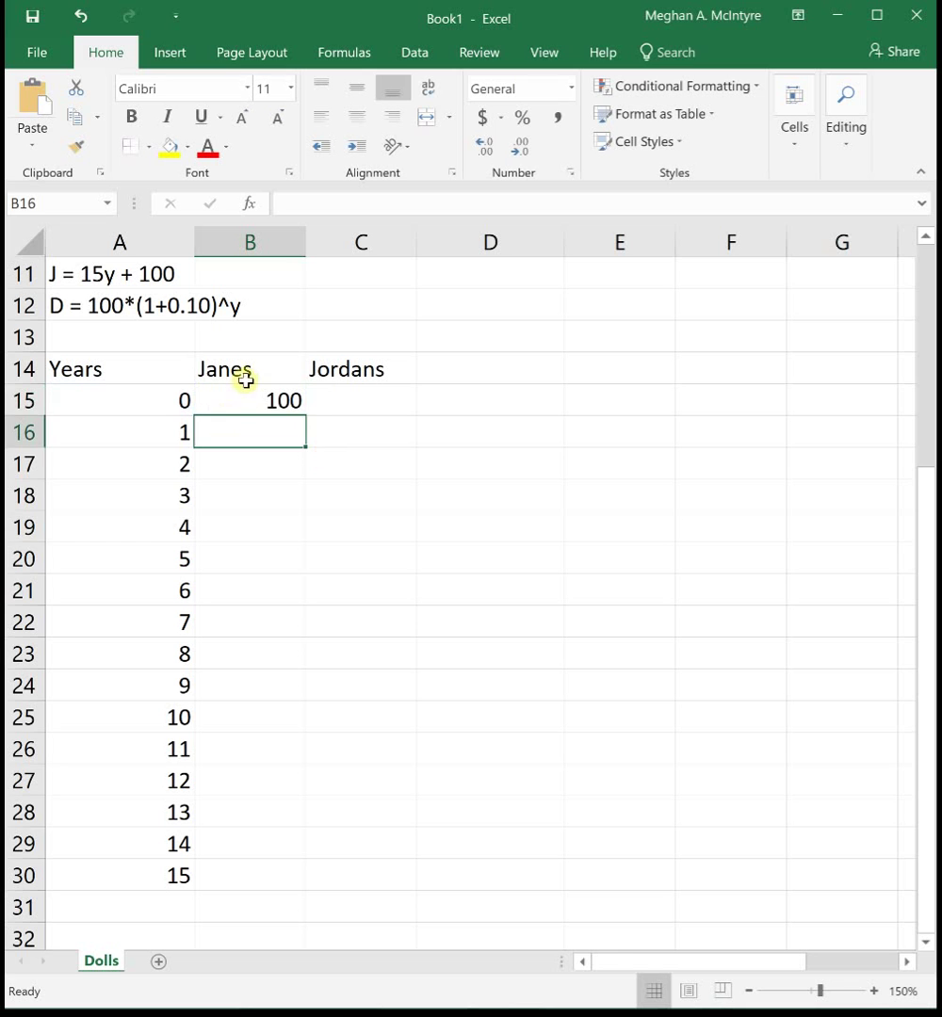
left_click(268, 400)
double_click(306, 416)
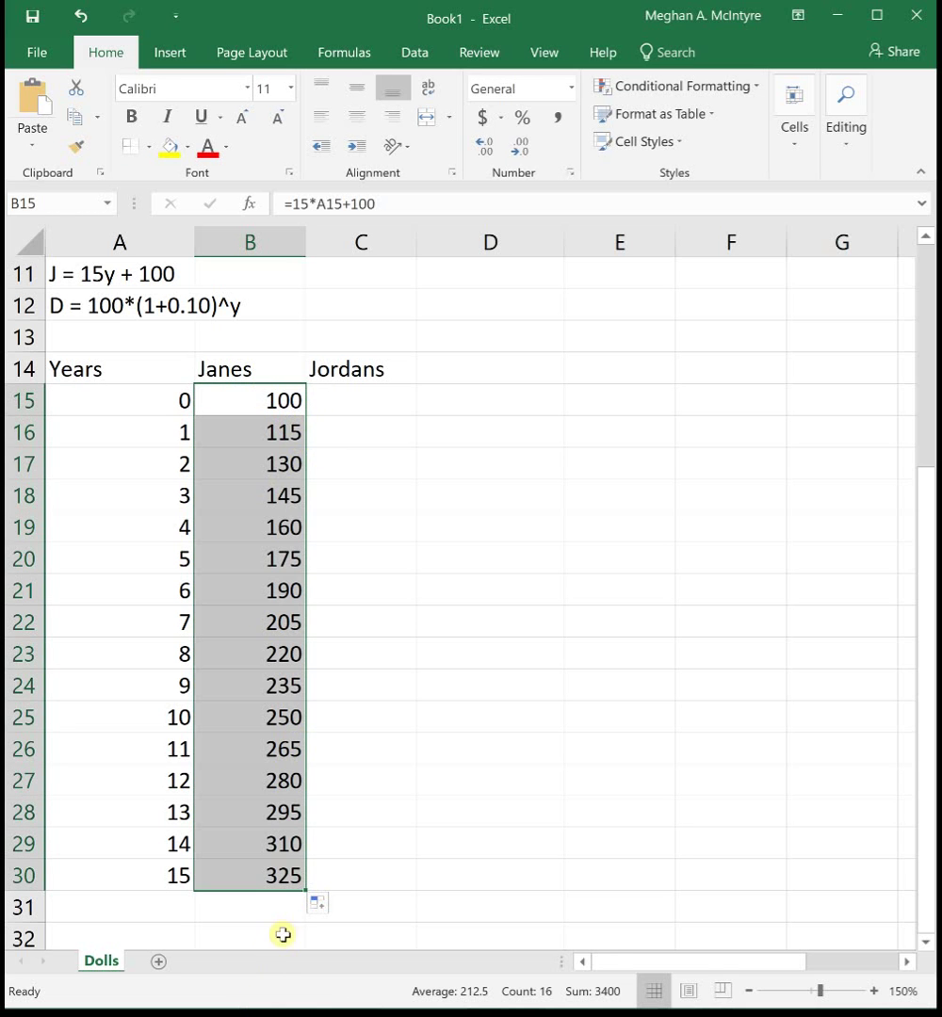
- Enter the exponential formula =100*(1+0.10)^A15 in C15 and fill it down to C19
left_click(364, 395)
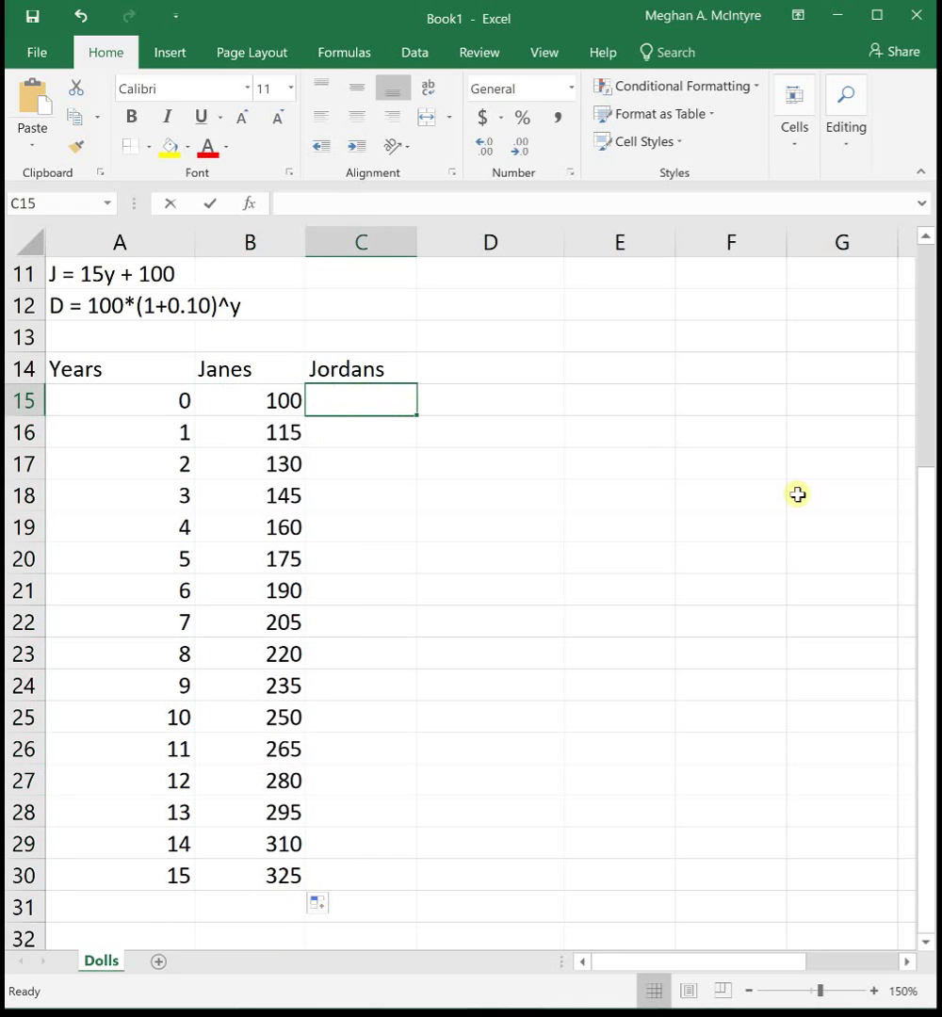
type("=10")
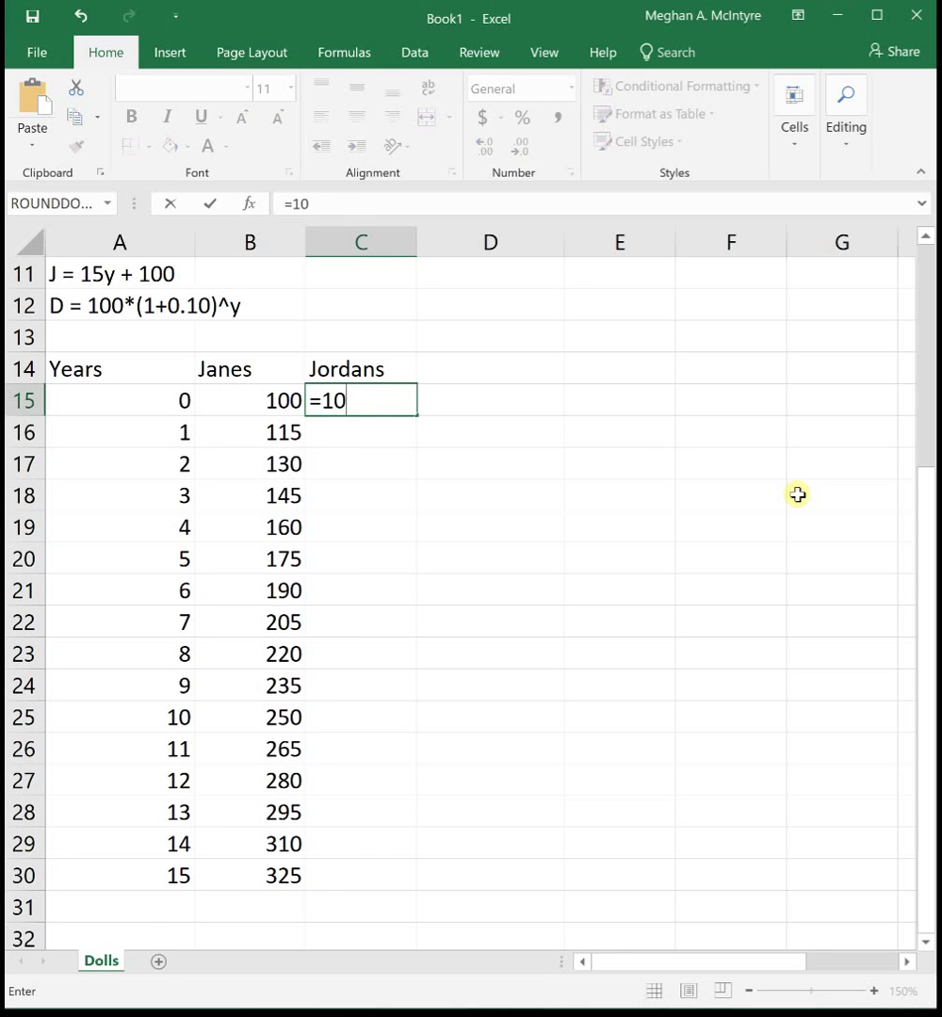
type("0*(1+0.10")
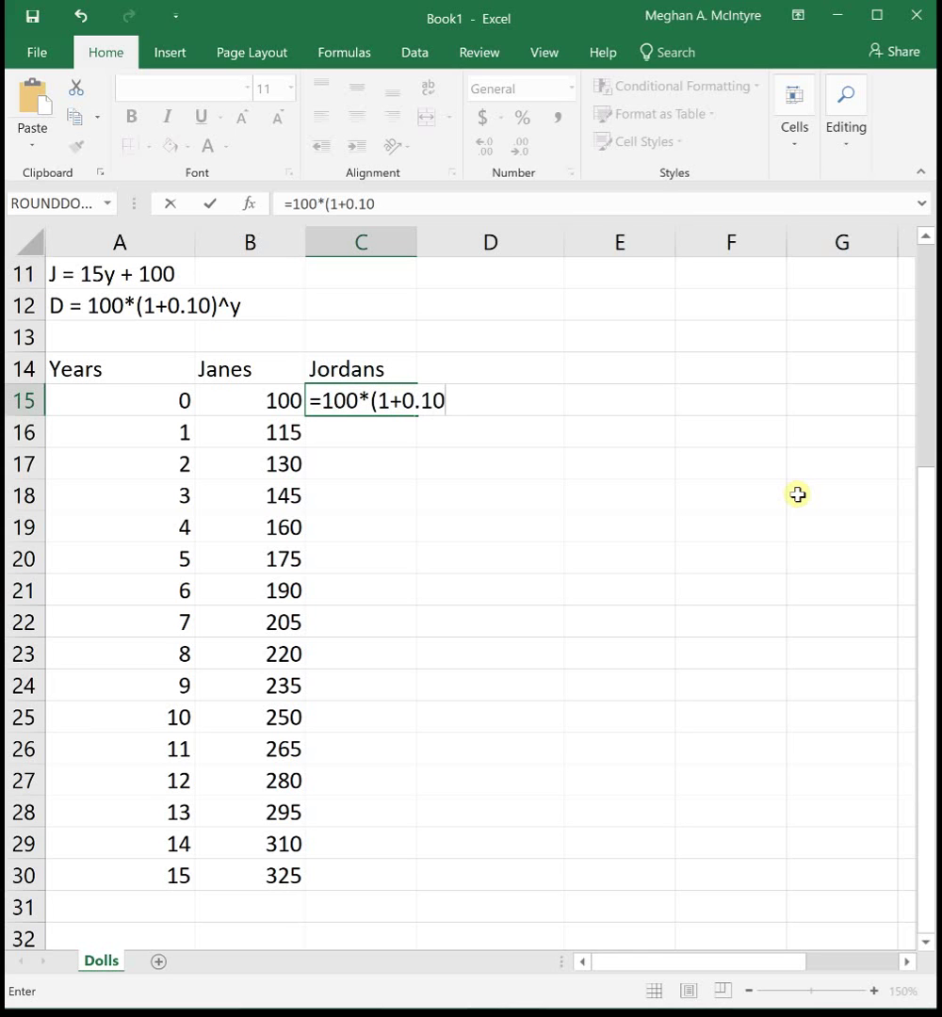
type(")^")
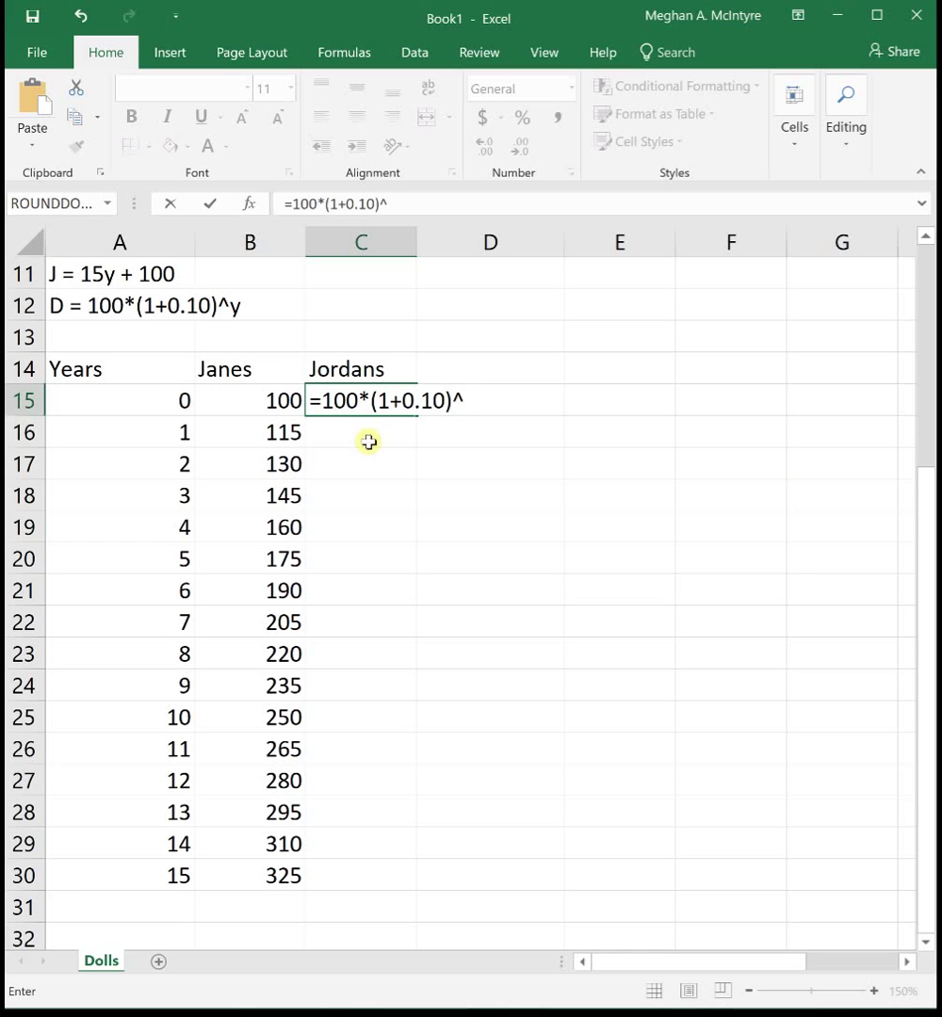
left_click(151, 398)
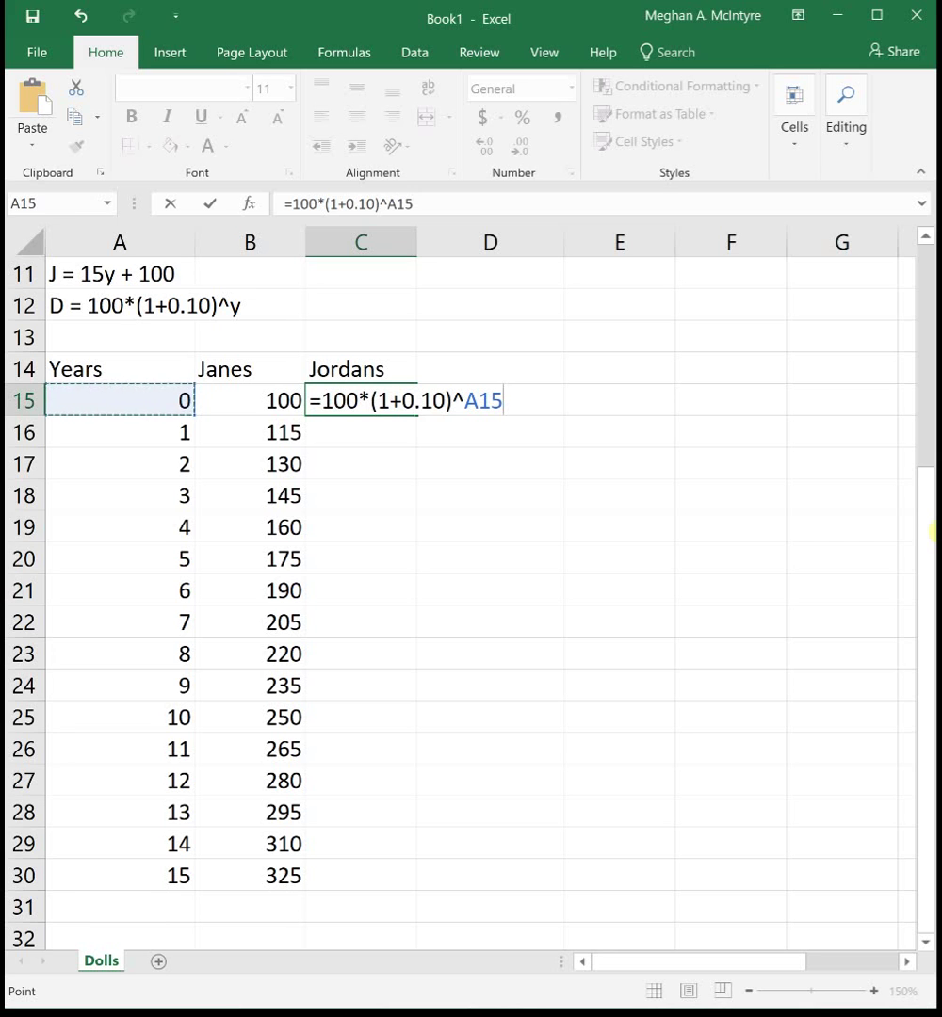
key("Return")
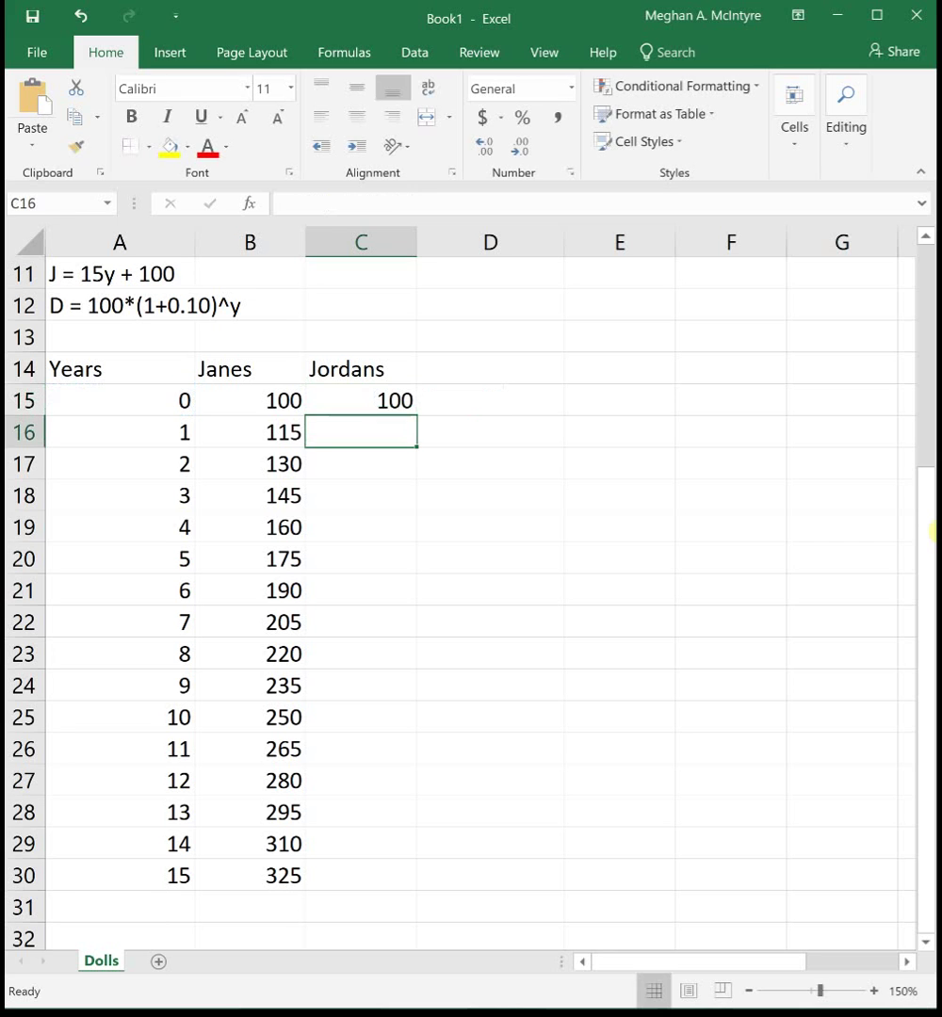
left_click(411, 400)
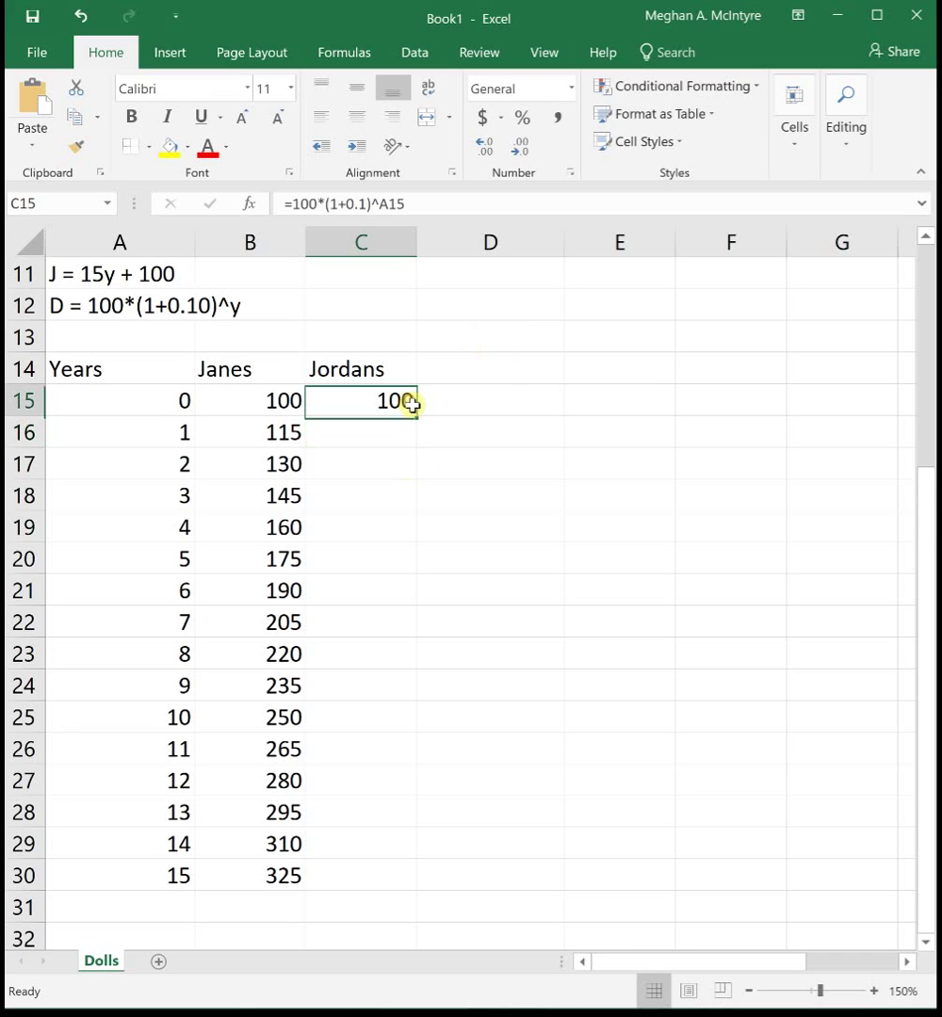
left_click_drag(418, 419, 404, 552)
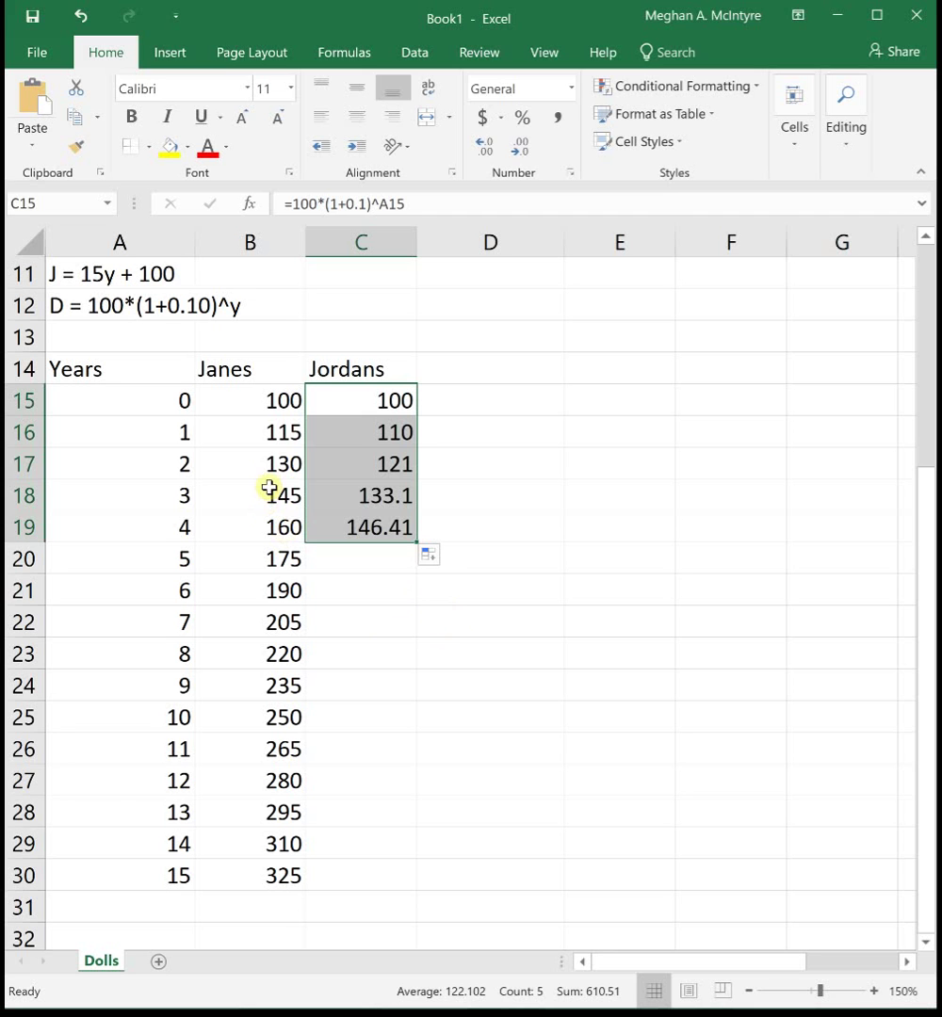
- Compare the linear and exponential counts for the early years, and extend the column C formula from C19 down to C25
left_click(288, 432)
left_click(414, 431)
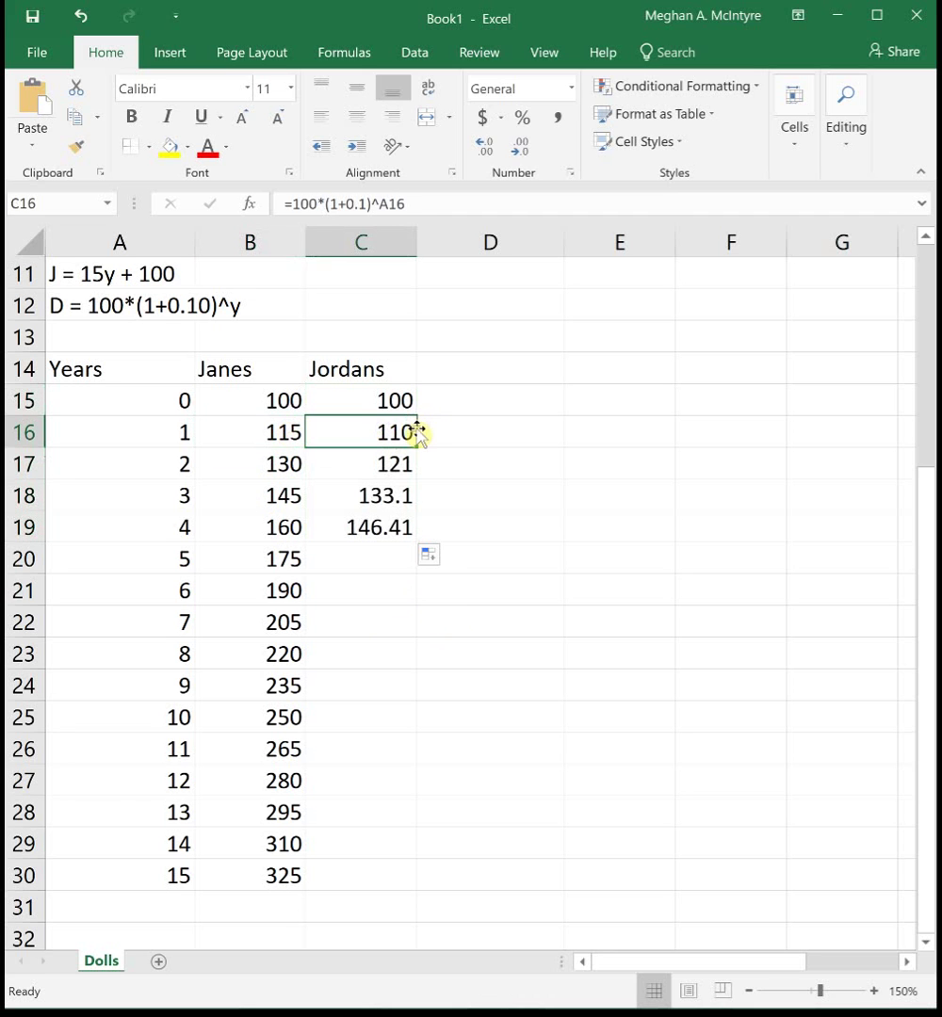
left_click(243, 519)
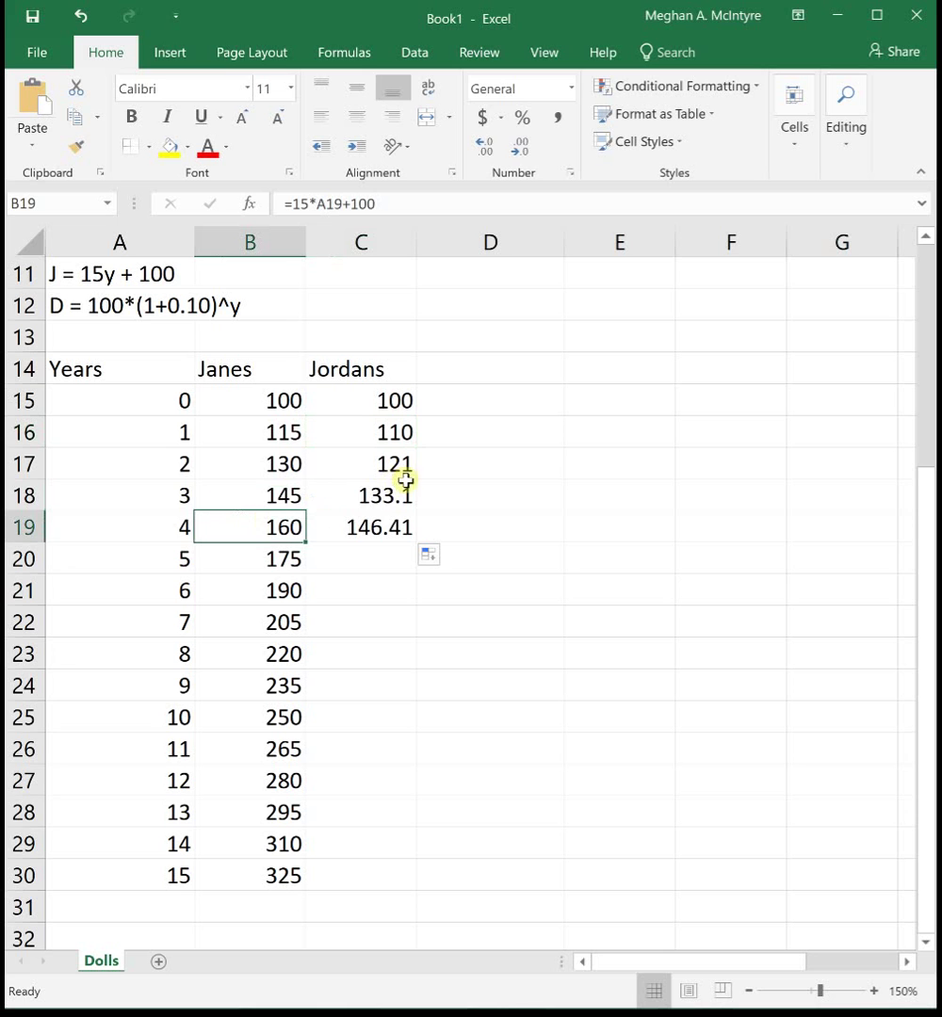
left_click(289, 497)
left_click(370, 495)
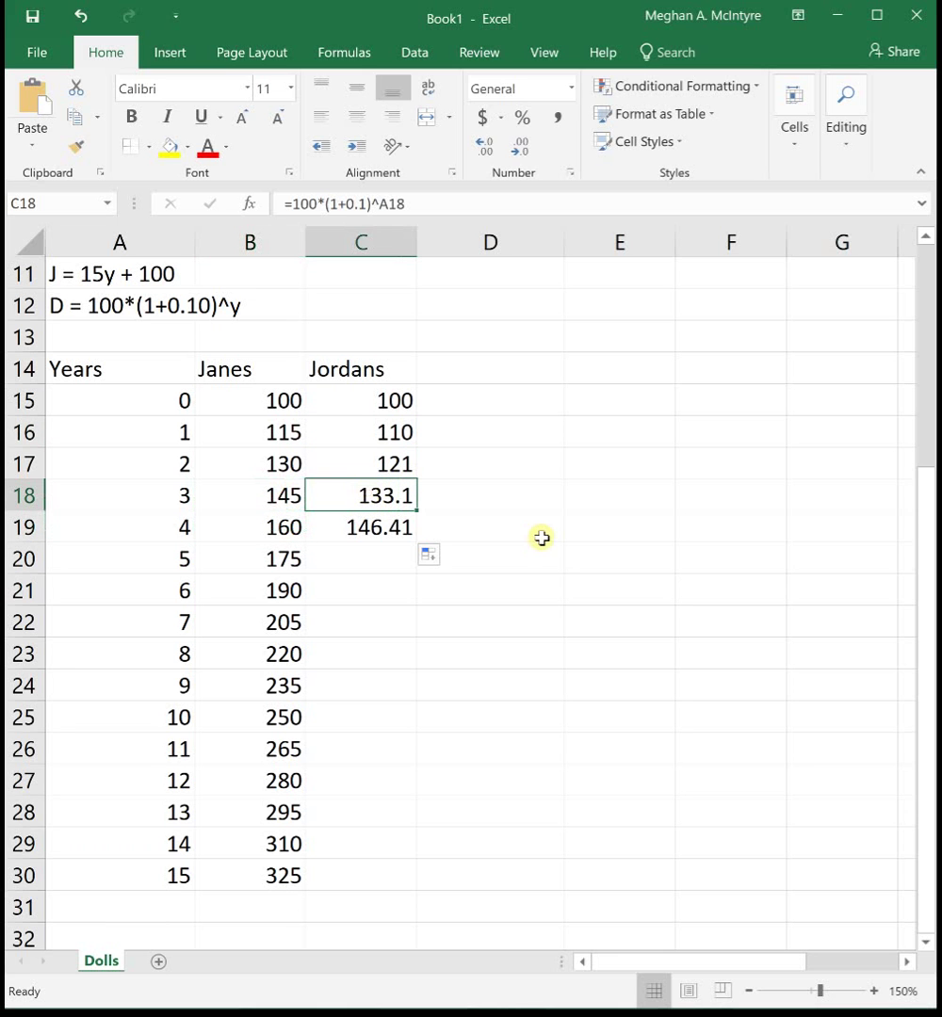
left_click(413, 523)
left_click_drag(415, 542, 409, 657)
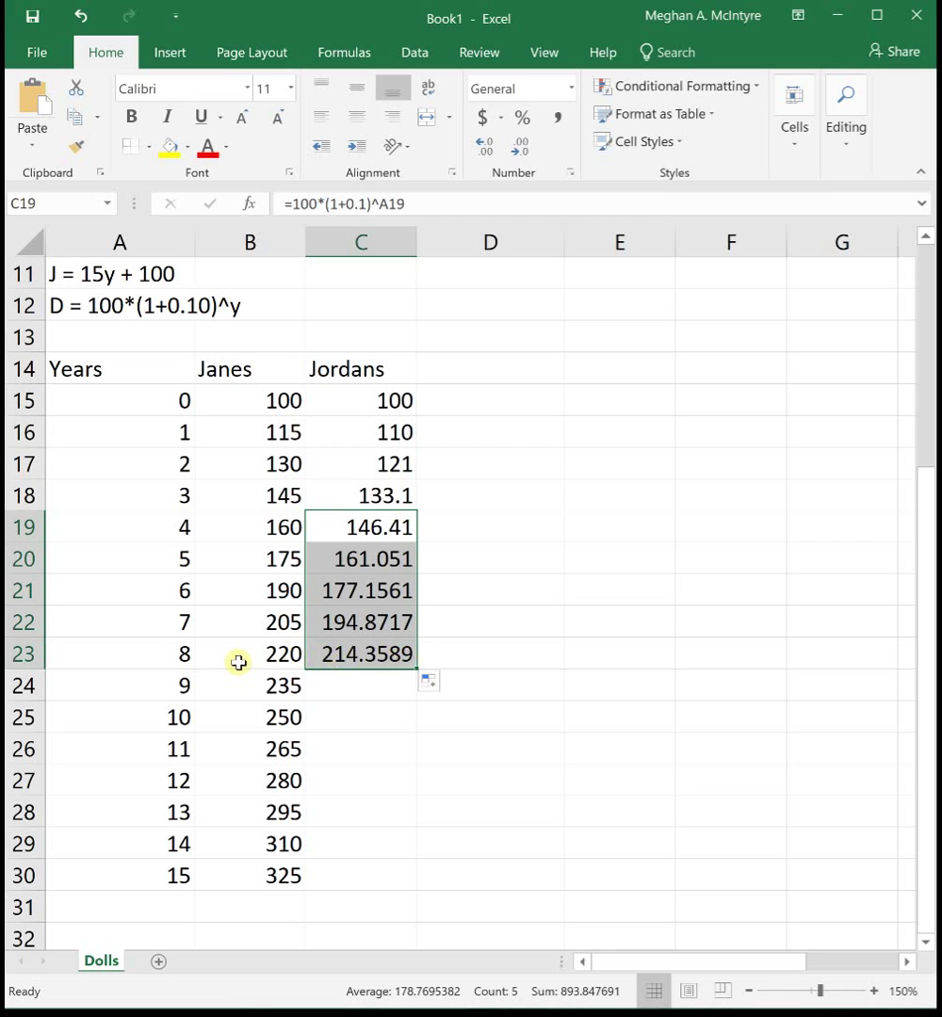
left_click_drag(411, 667, 411, 728)
- Compare the two counts for year 9 and fill the exponential formula from C25 down to C30
left_click(269, 688)
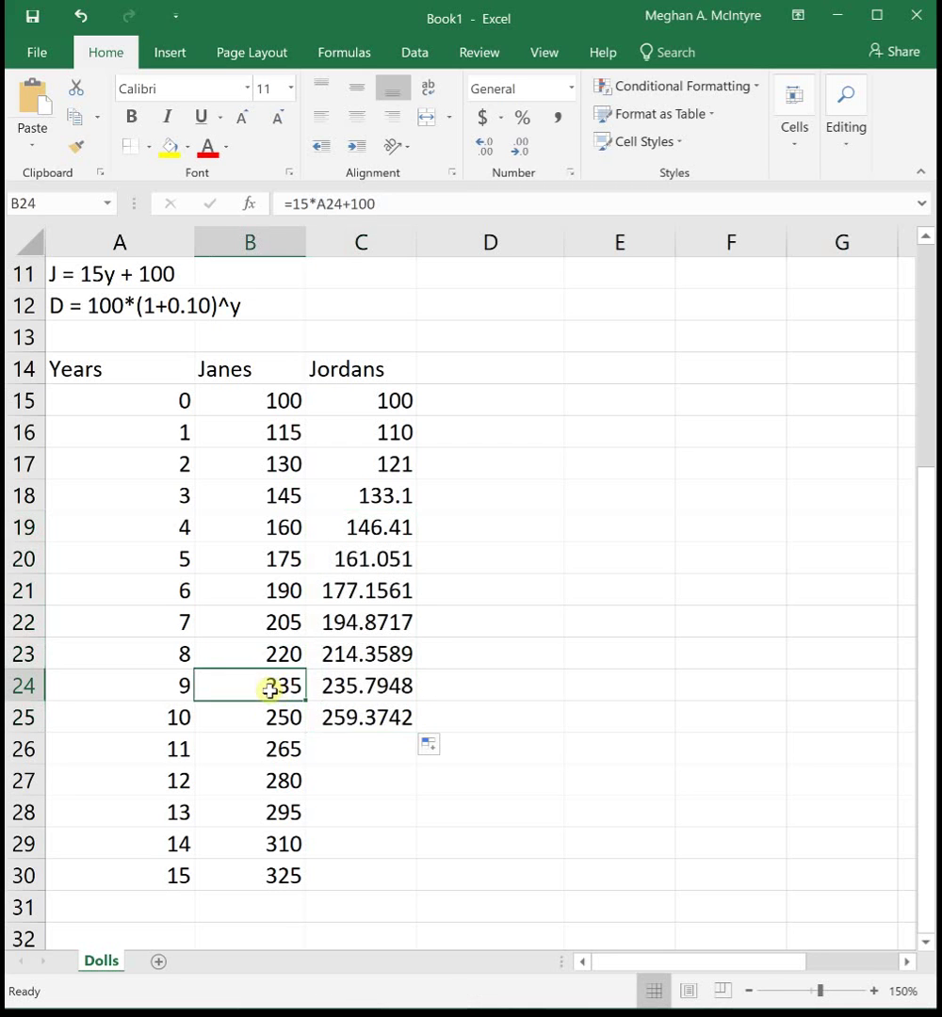
left_click(378, 691)
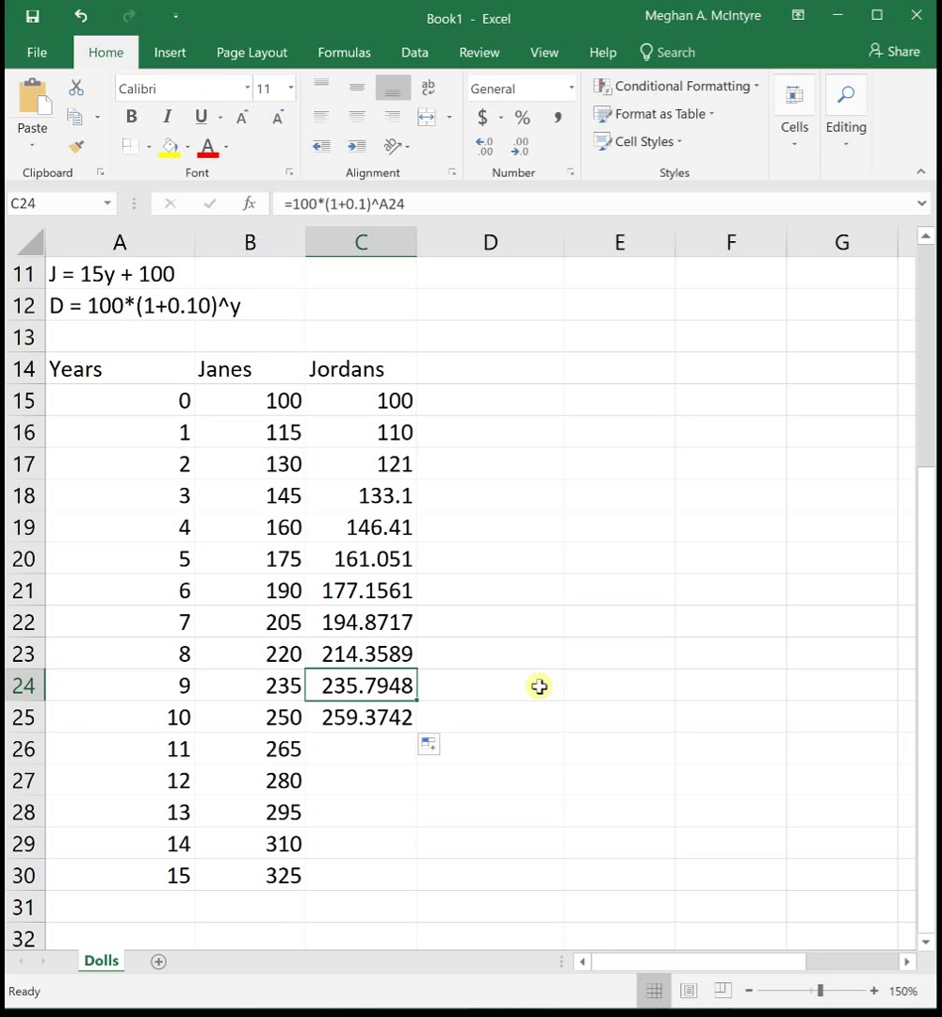
left_click(403, 718)
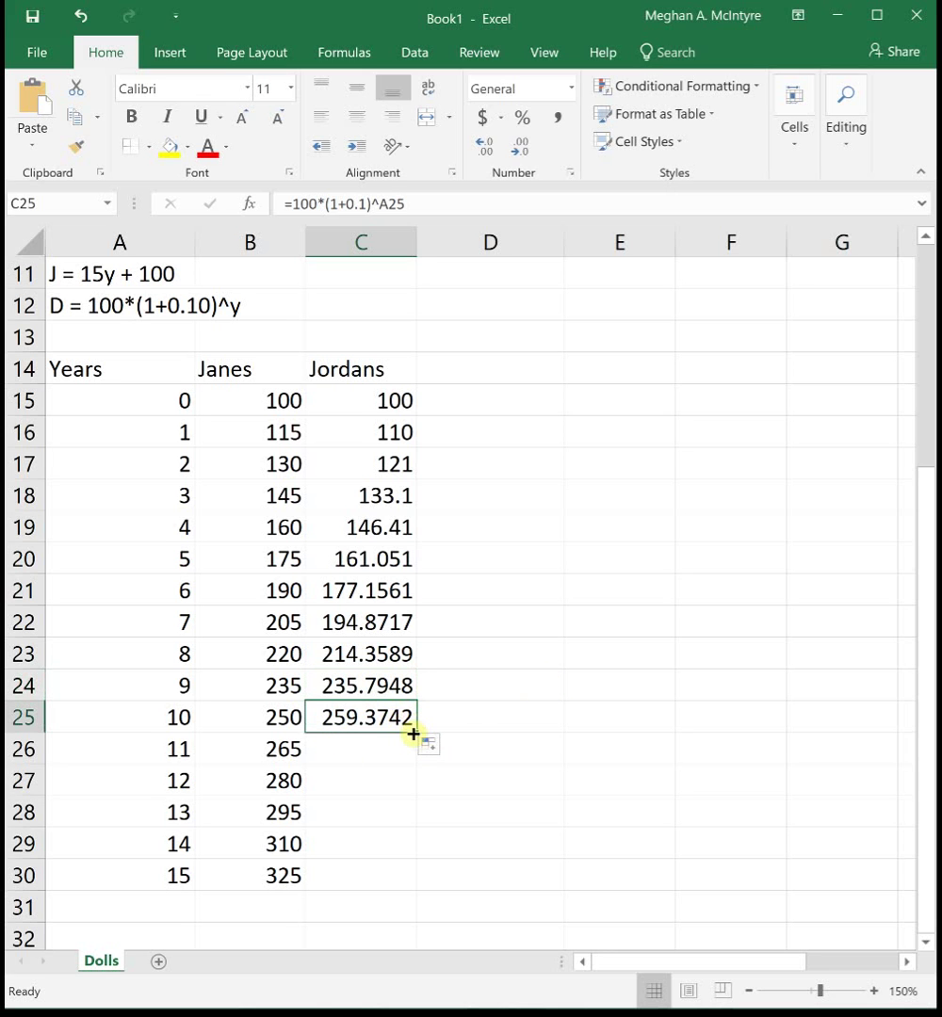
left_click_drag(414, 734, 419, 890)
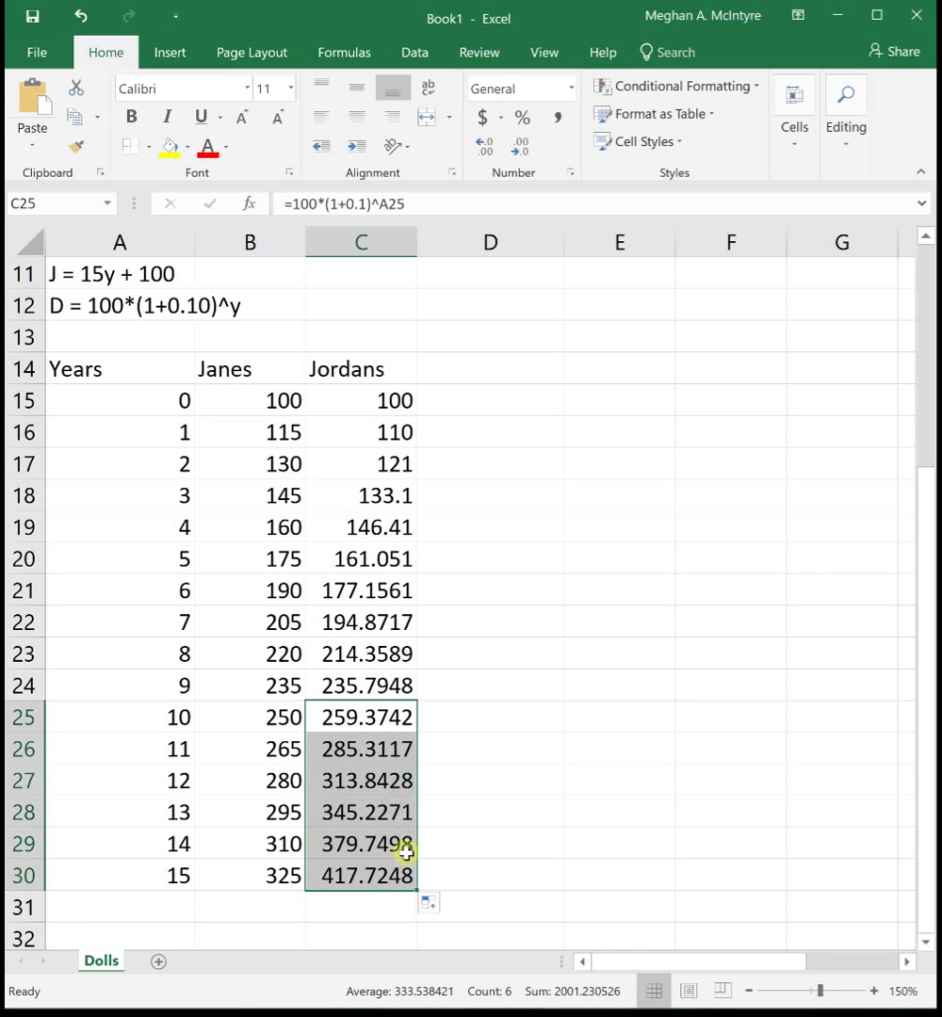
left_click(525, 743)
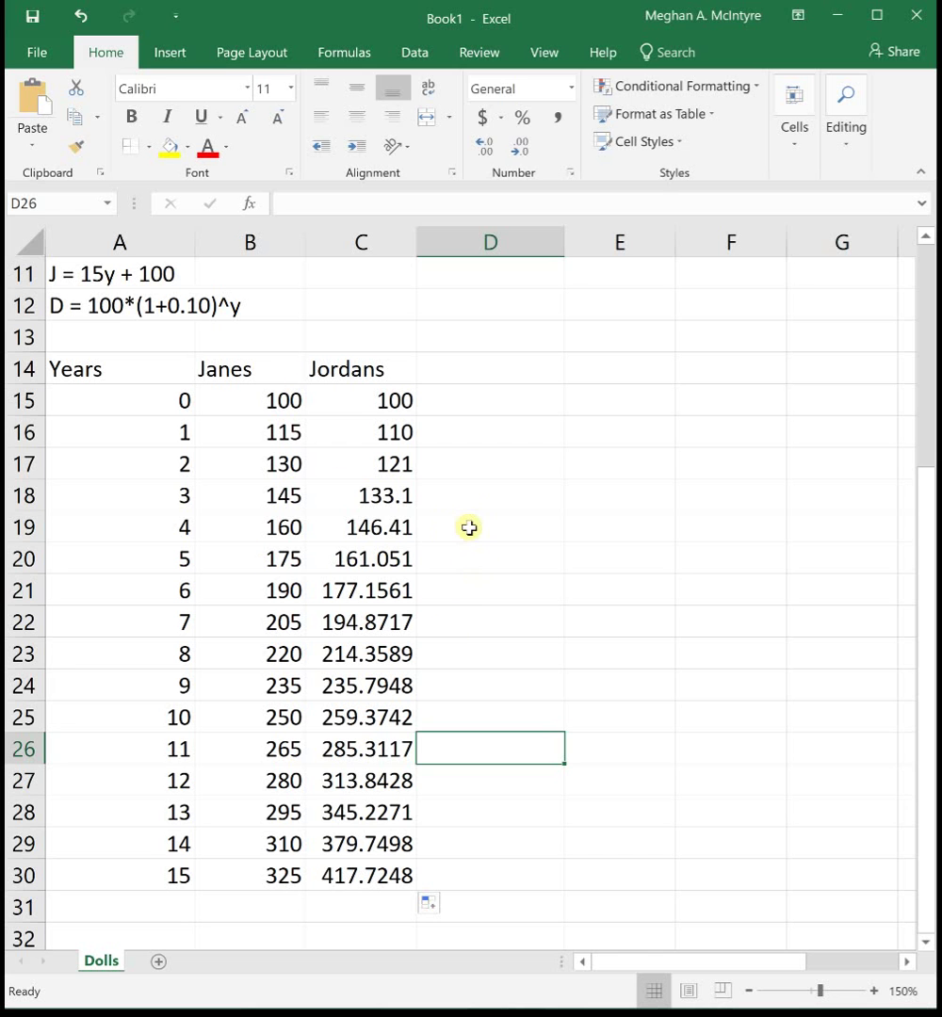
- Try plotting A15:C30 without its heading row as a scatter chart, and remove that chart
left_click_drag(94, 399, 363, 867)
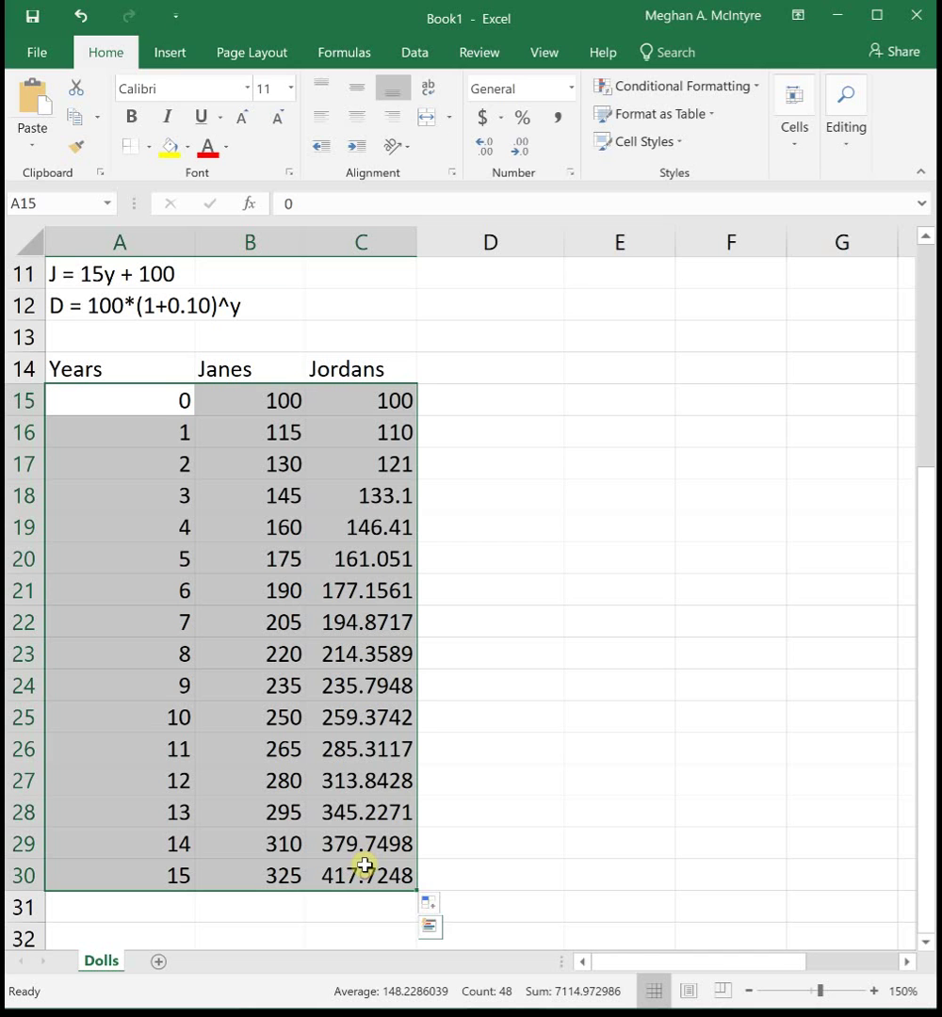
left_click(167, 53)
left_click(332, 141)
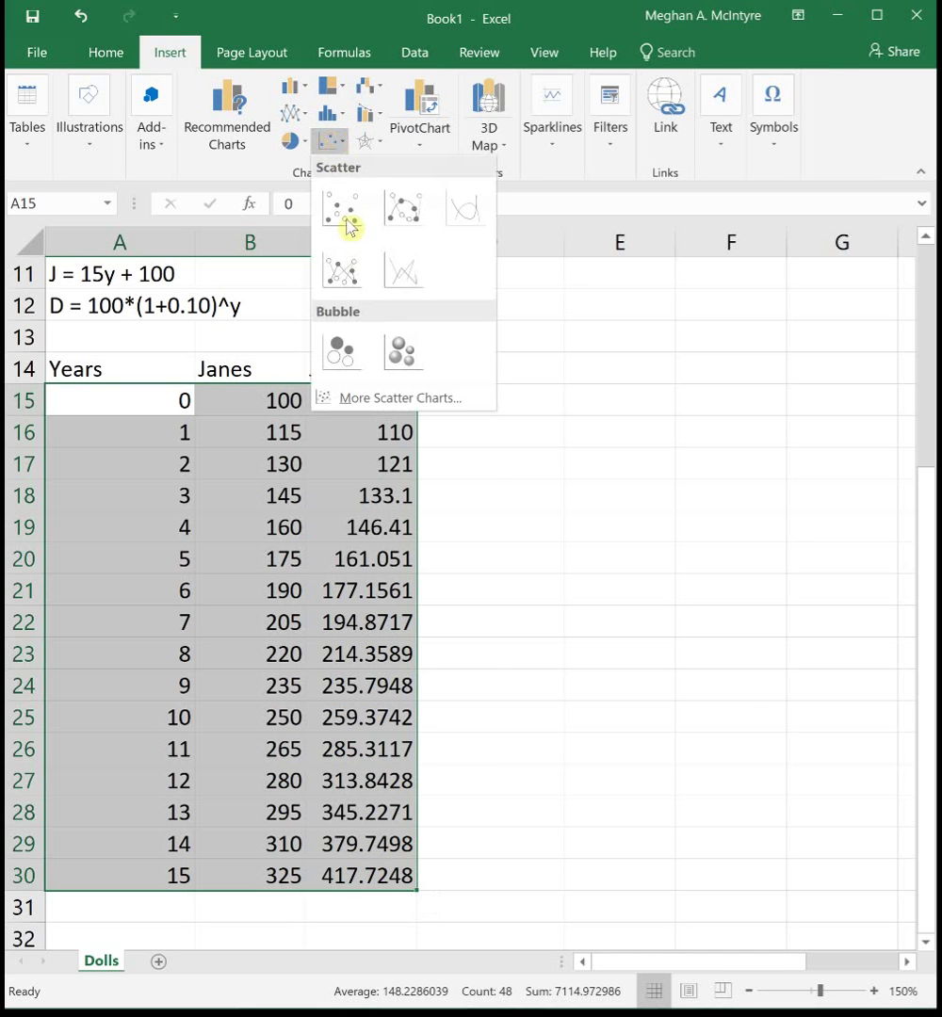
left_click(347, 222)
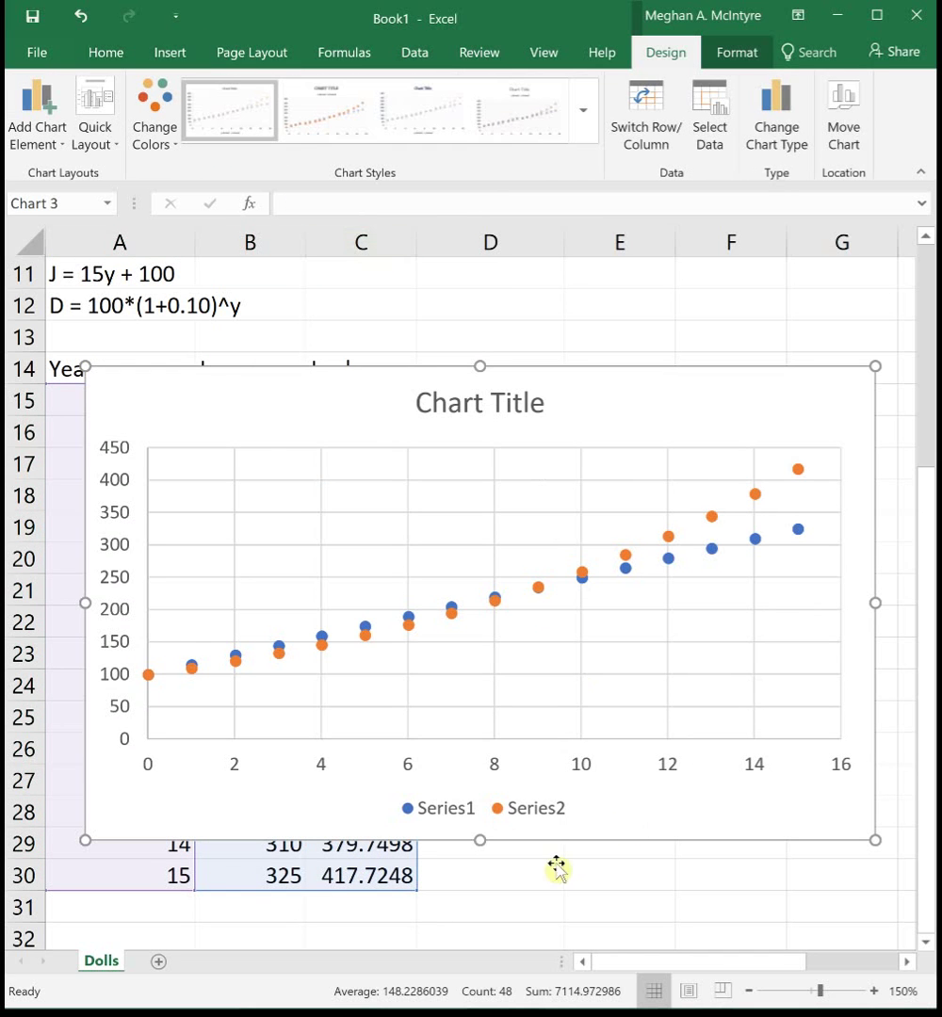
left_click_drag(613, 406, 737, 384)
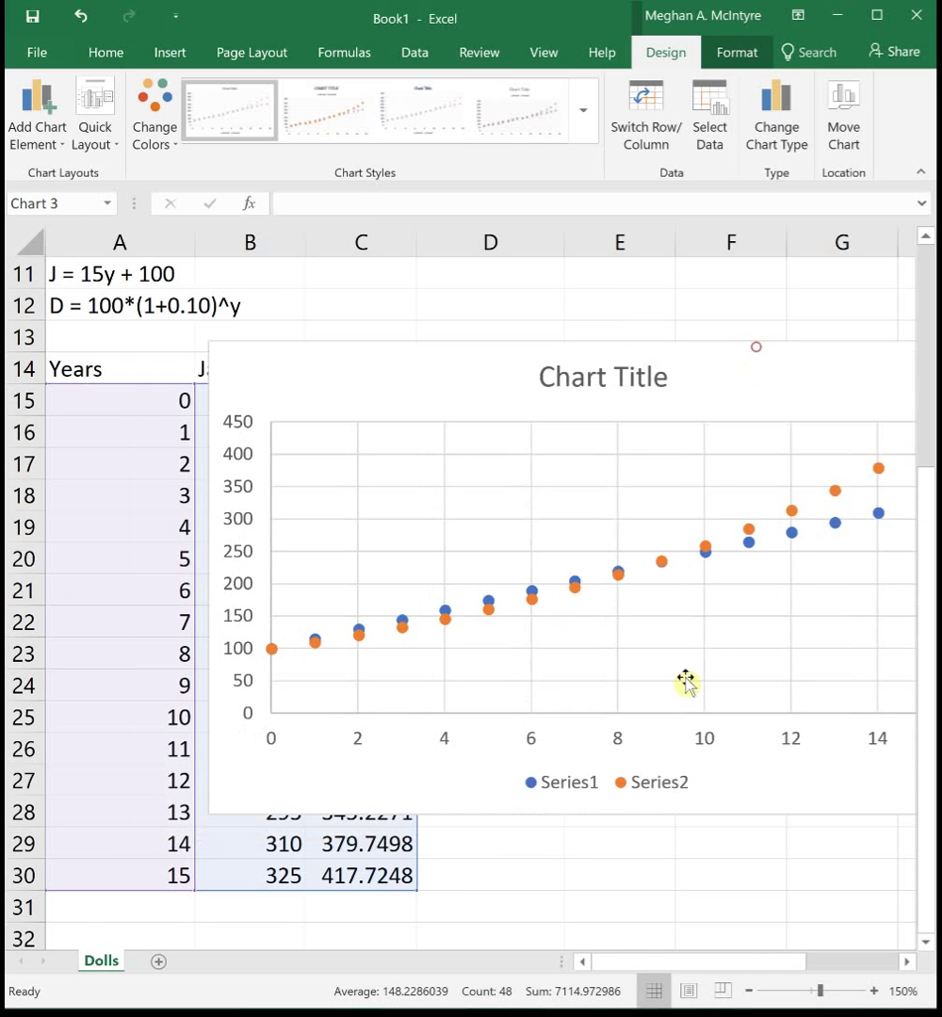
left_click(585, 763)
right_click(586, 768)
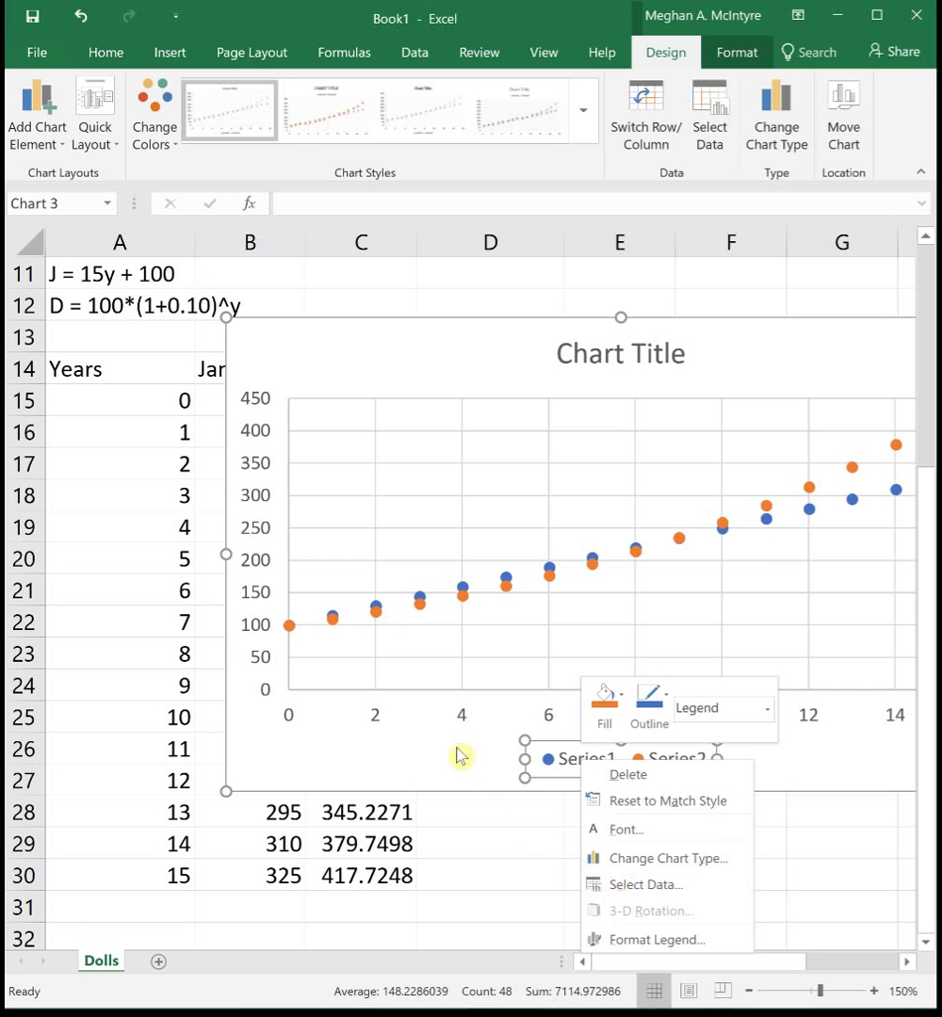
left_click(456, 748)
left_click_drag(853, 334, 708, 332)
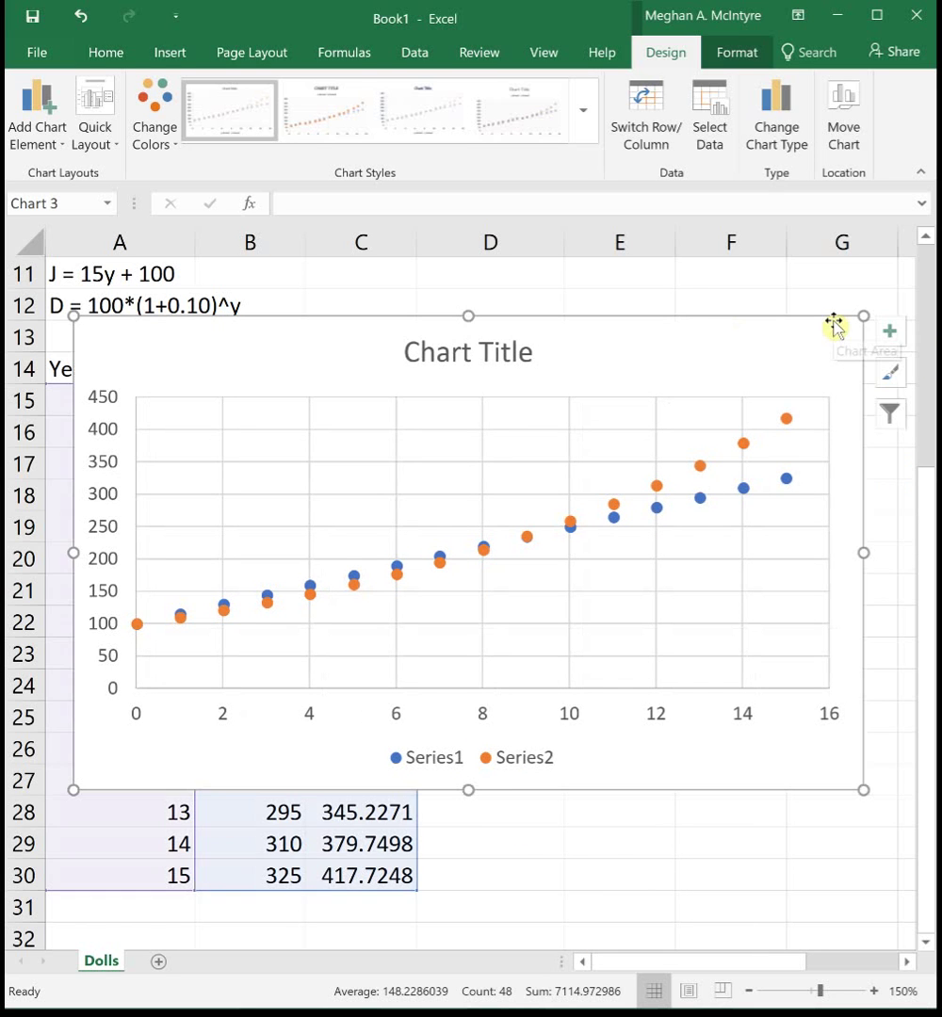
key("Delete")
left_click(620, 369)
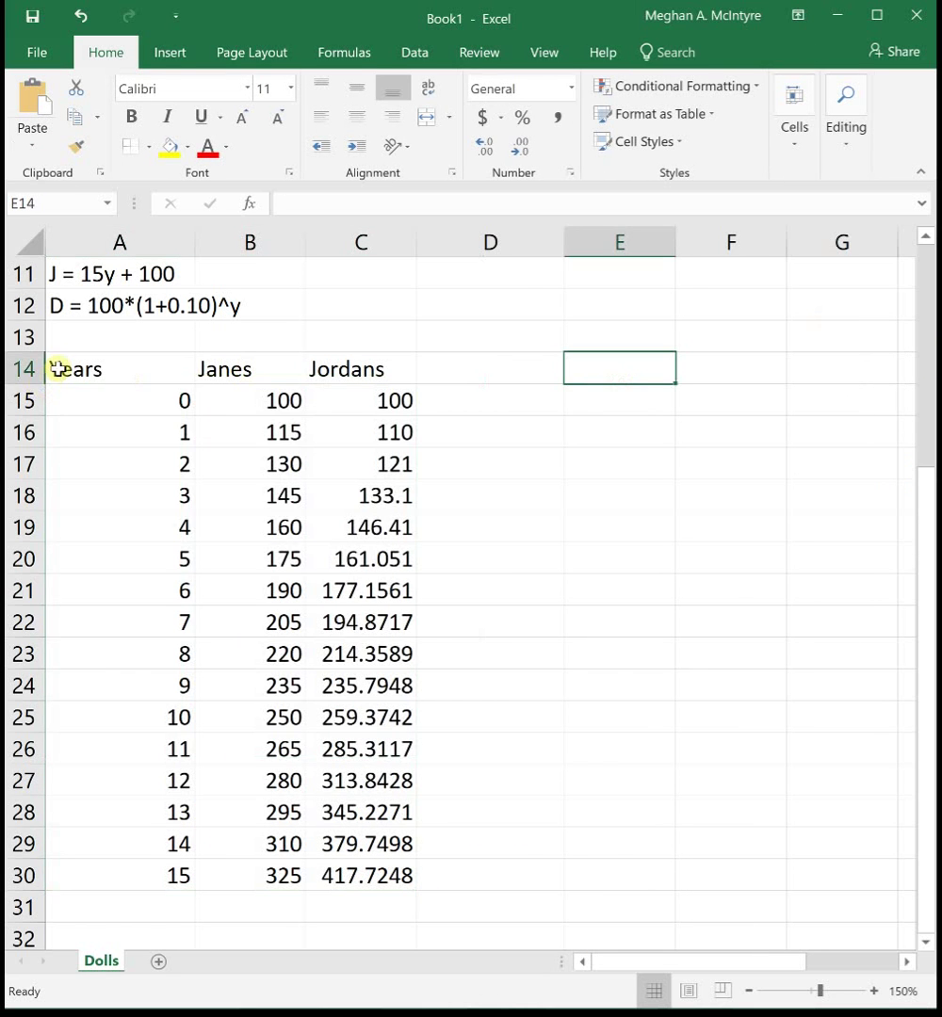
- Insert a markers-only scatter chart of A14:C30, headings included, with a quick layout that has axis titles and a legend beside the plot
left_click_drag(56, 367, 358, 876)
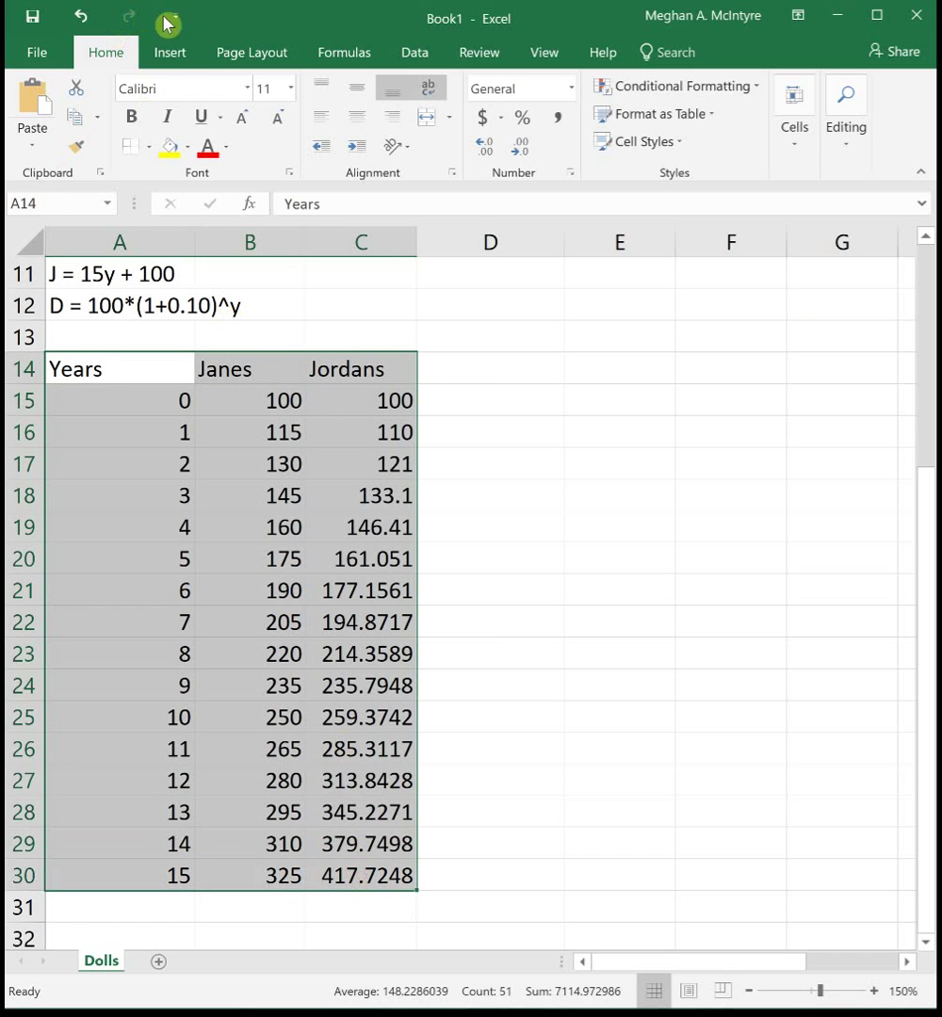
left_click(179, 59)
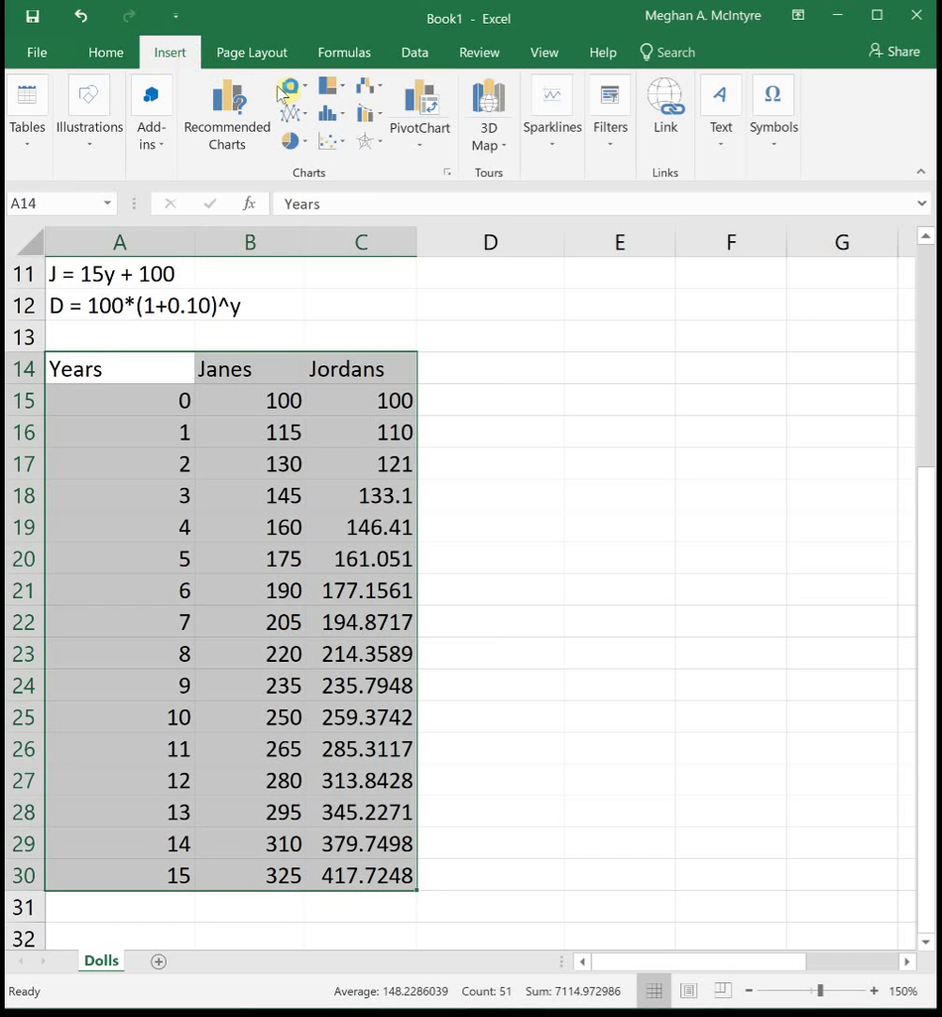
left_click(330, 141)
left_click(341, 215)
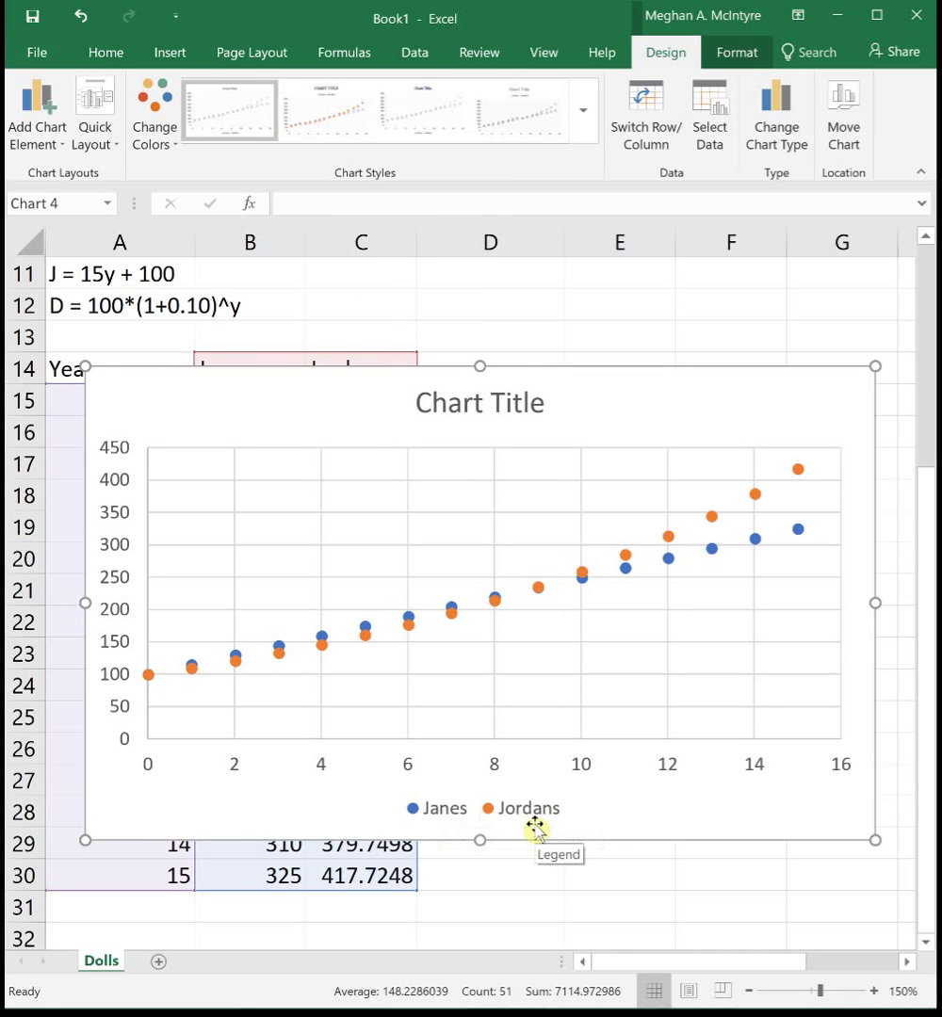
left_click(97, 132)
left_click(110, 182)
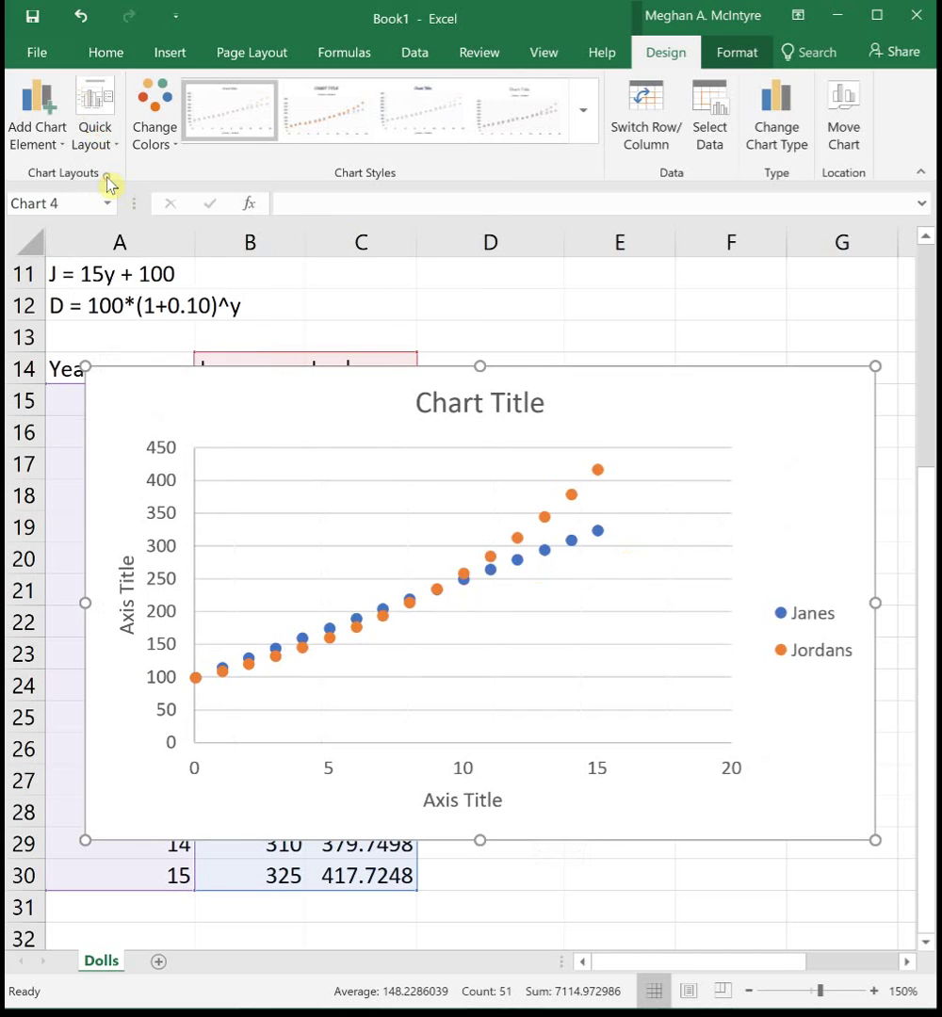
- Title the chart's horizontal axis Years and its vertical axis # Dolls
left_click(478, 800)
type("Y")
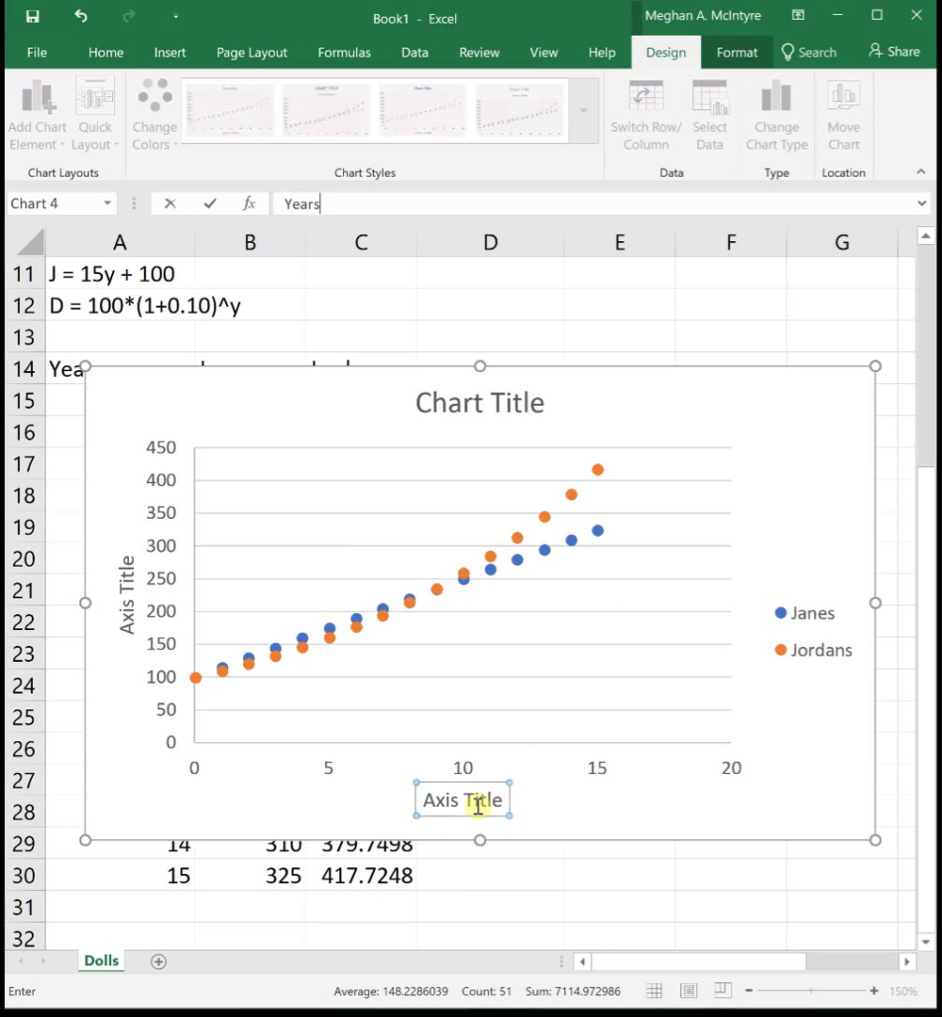
type("ears")
key("Return")
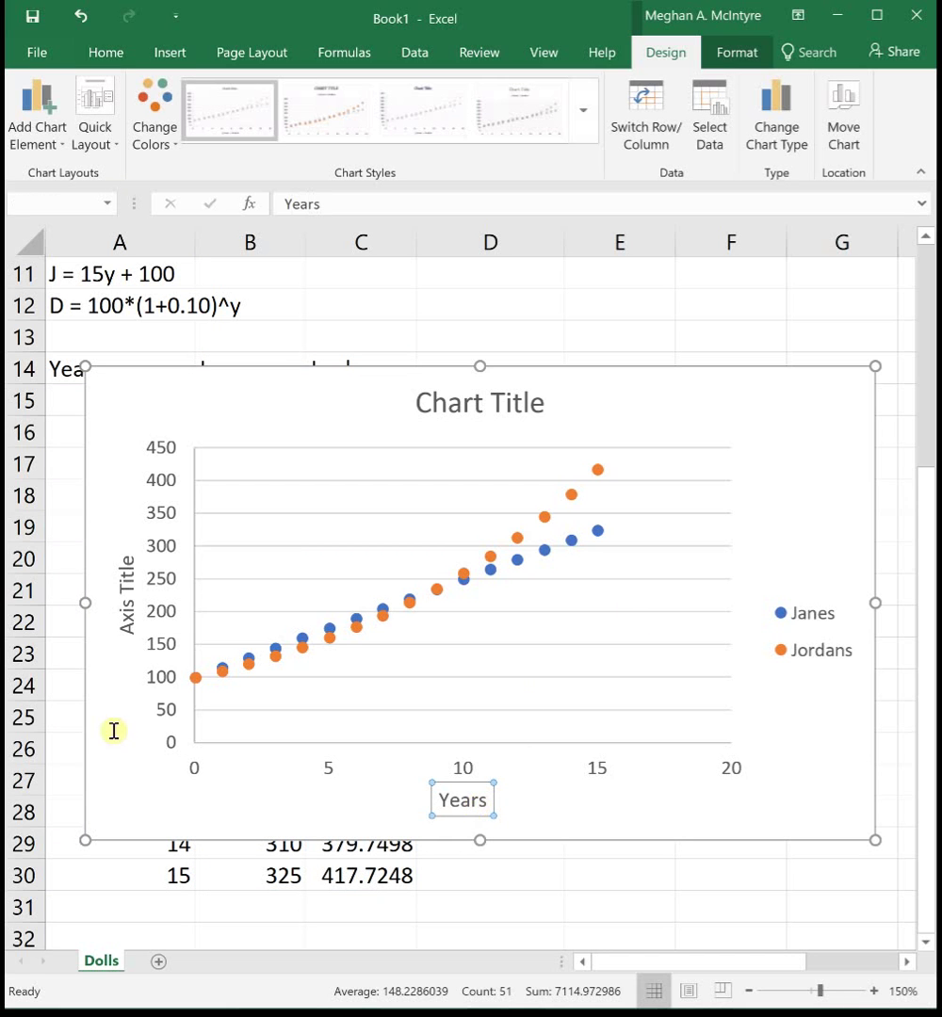
left_click(107, 590)
type("# Dolls")
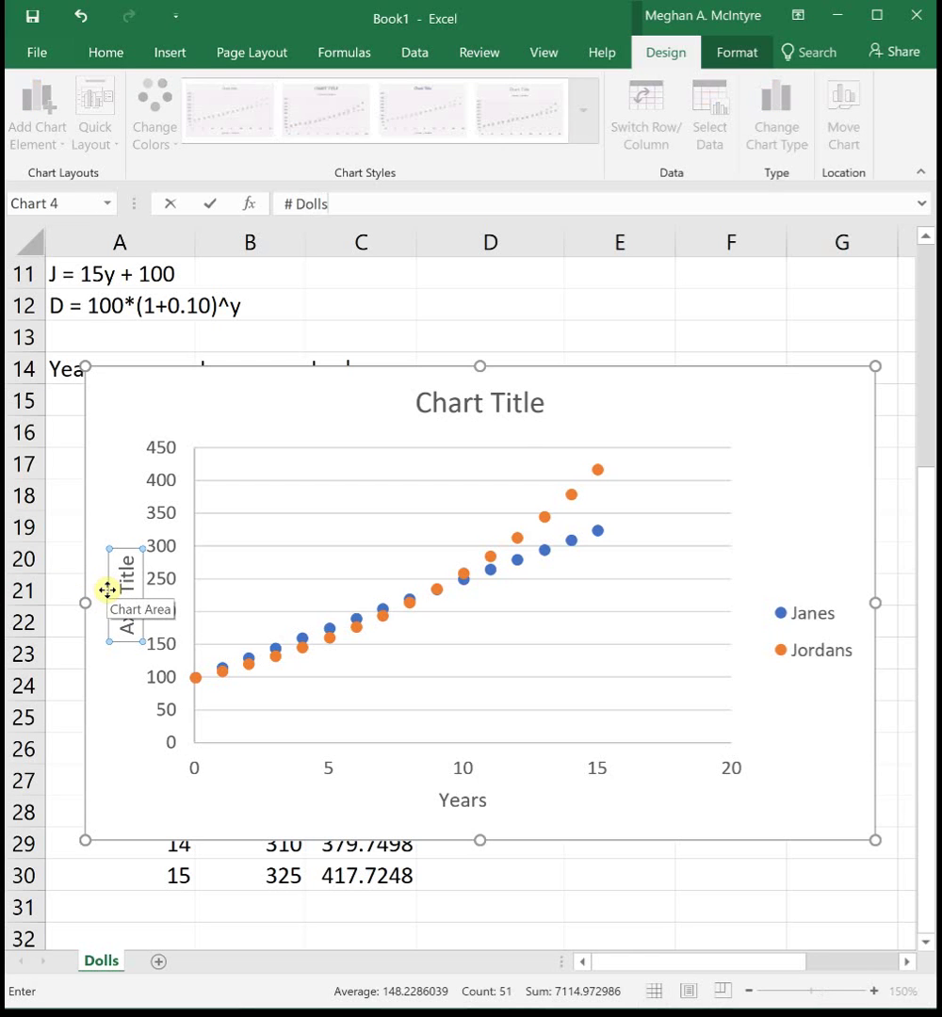
key("Return")
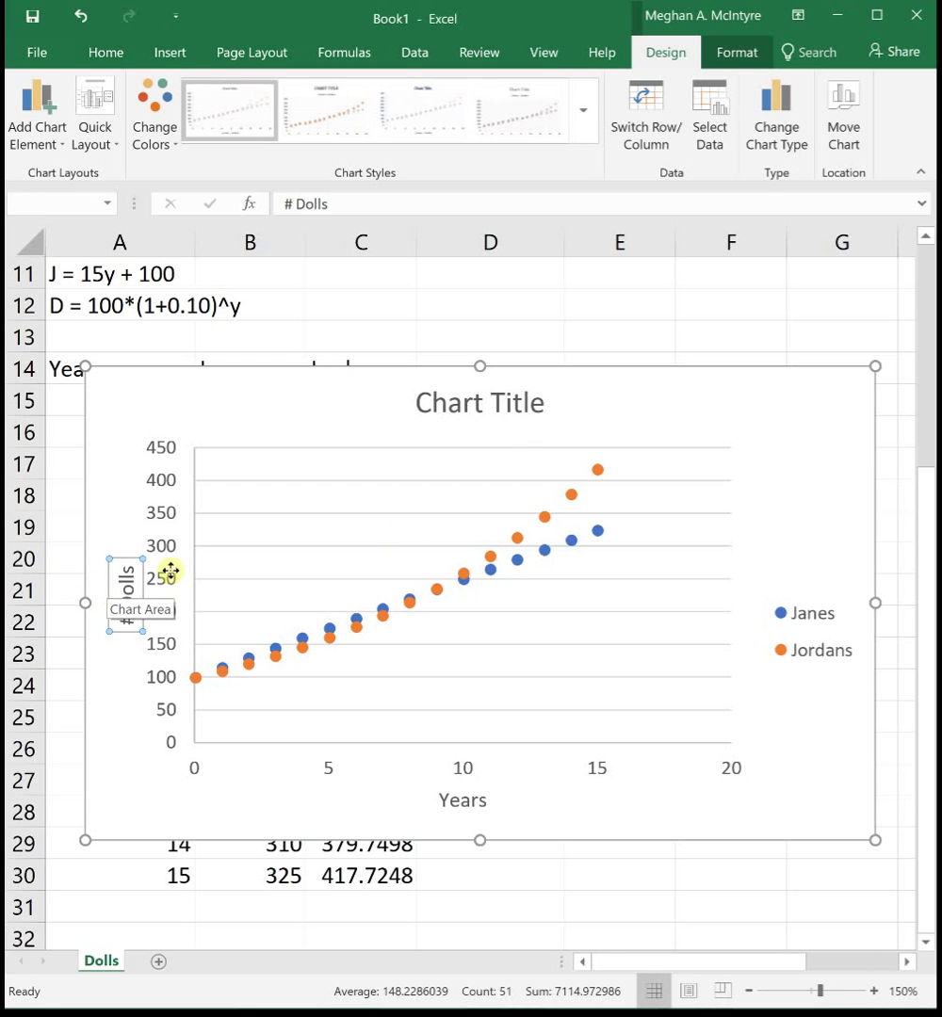
- Set the chart title to Doll Collection and inspect the exponential series' end points
left_click(511, 403)
type("Doll Collection")
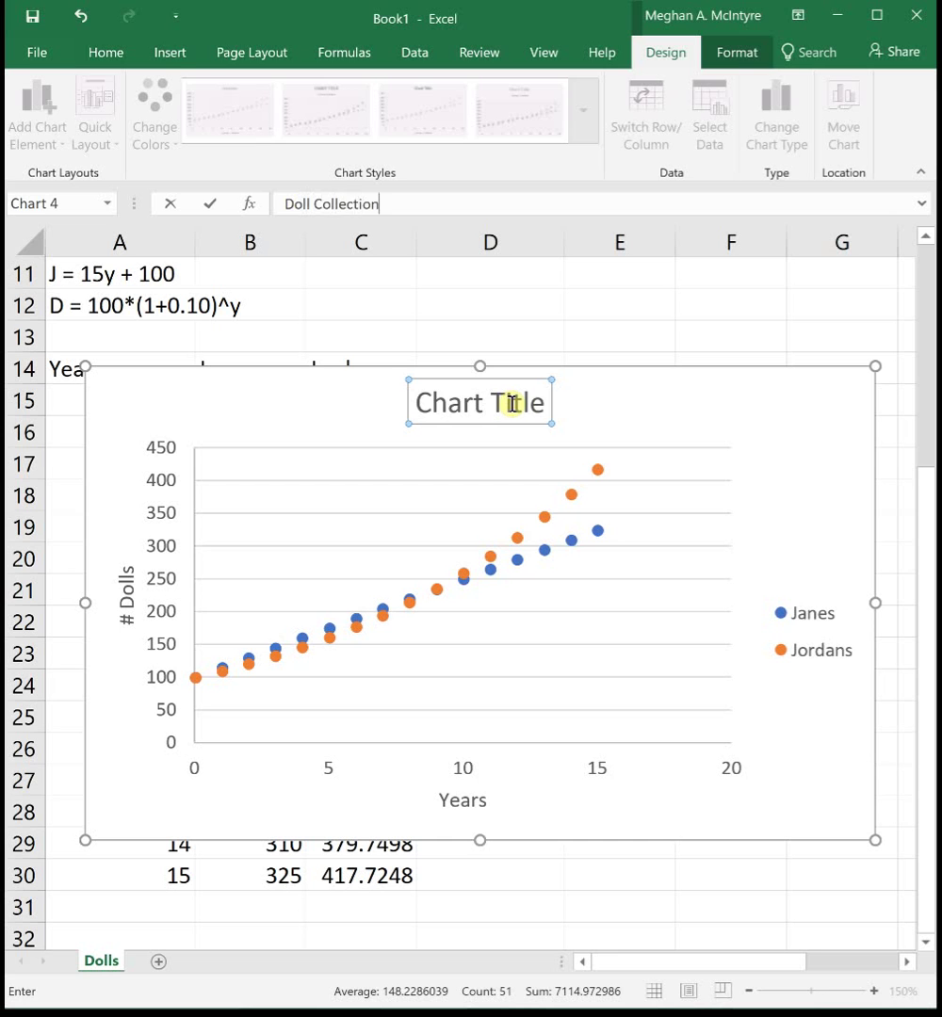
key("Return")
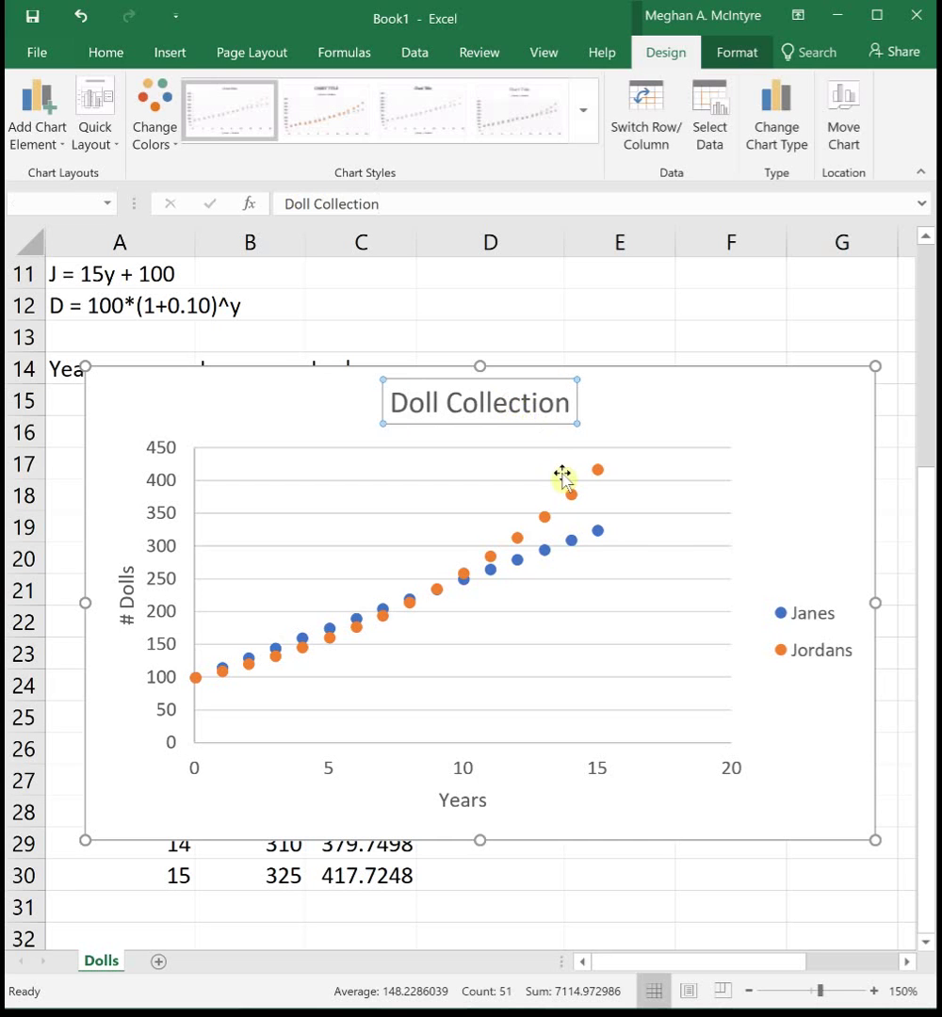
left_click(807, 411)
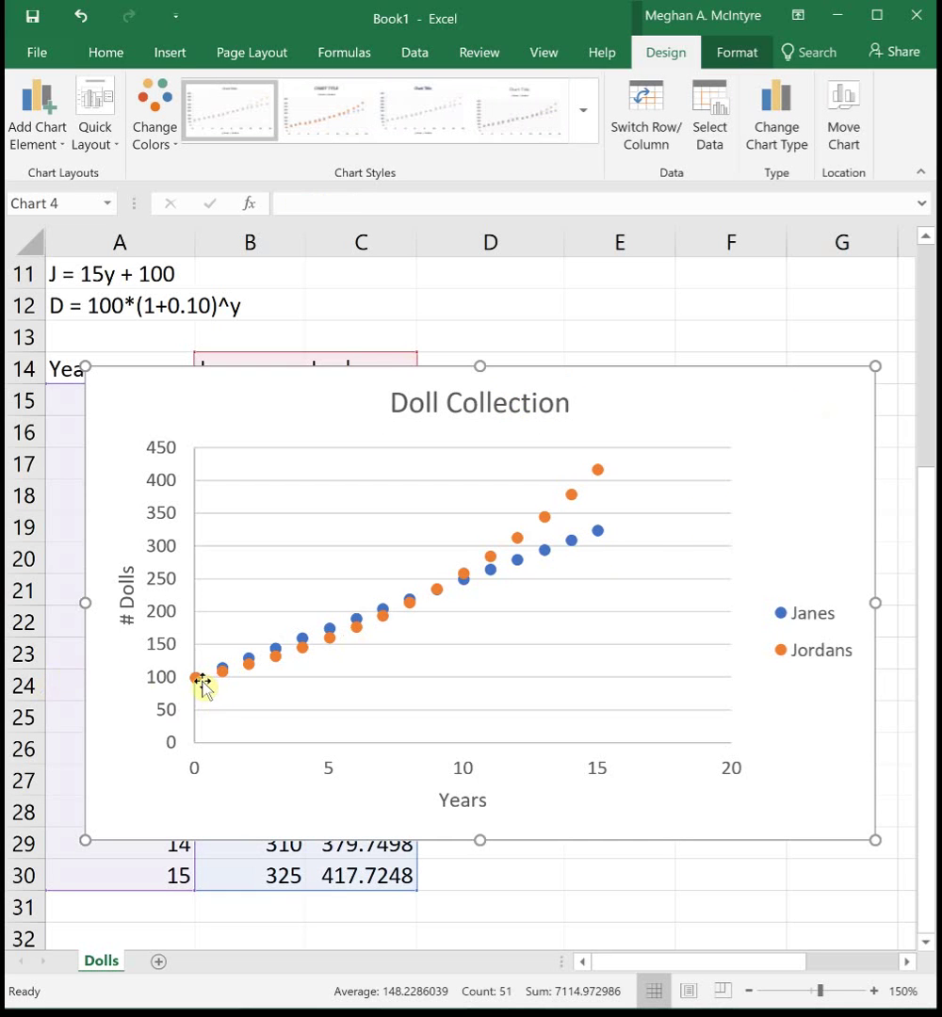
mouse_move(201, 688)
mouse_move(598, 475)
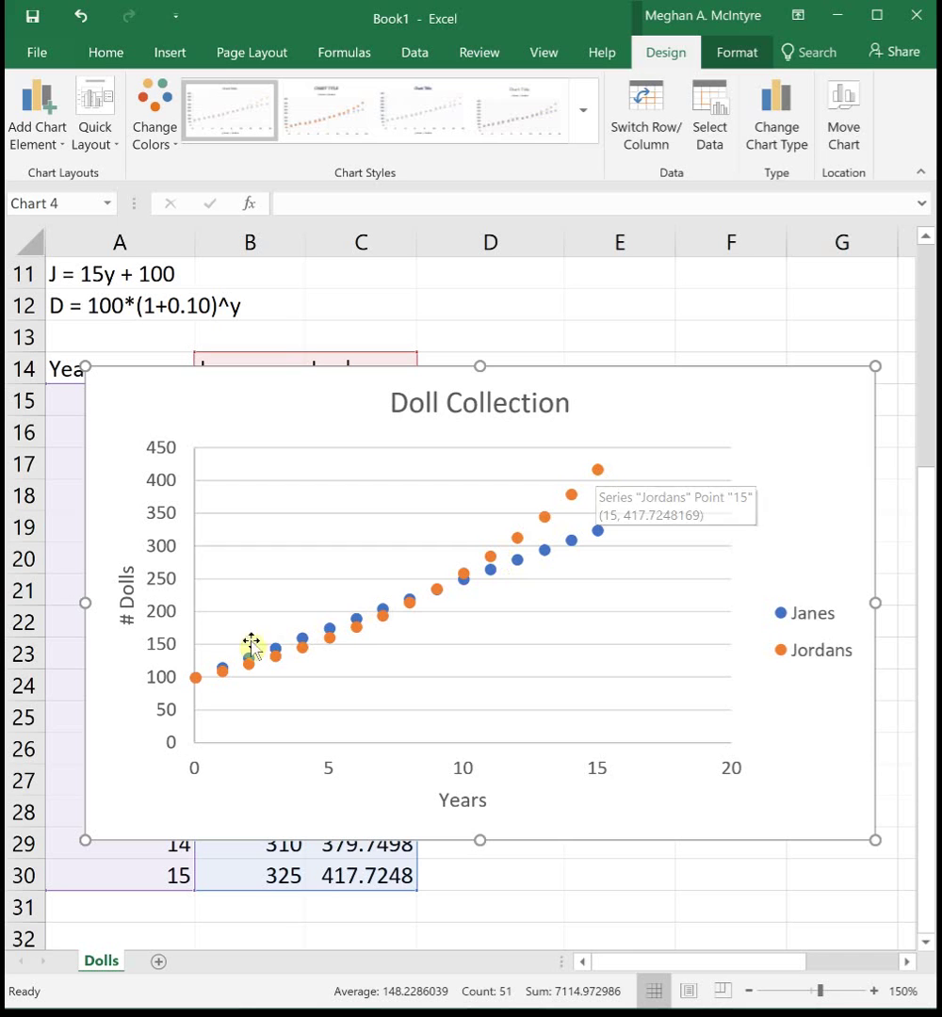